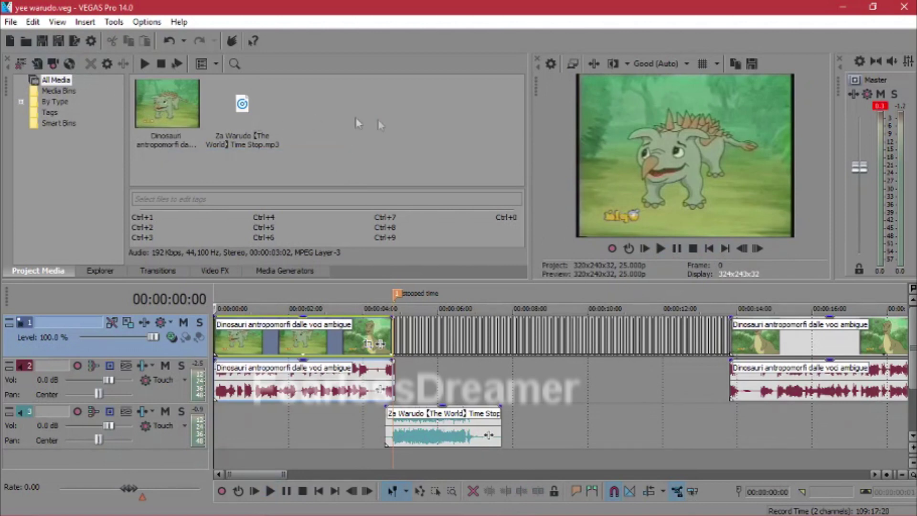
# Step: Remove both media files, the dinosaur video and the Za Warudo audio, from the project to empty the timeline
pyautogui.moveTo(315, 119); pyautogui.dragTo(139, 91)
pyautogui.rightClick(235, 82)
pyautogui.click(315, 241)
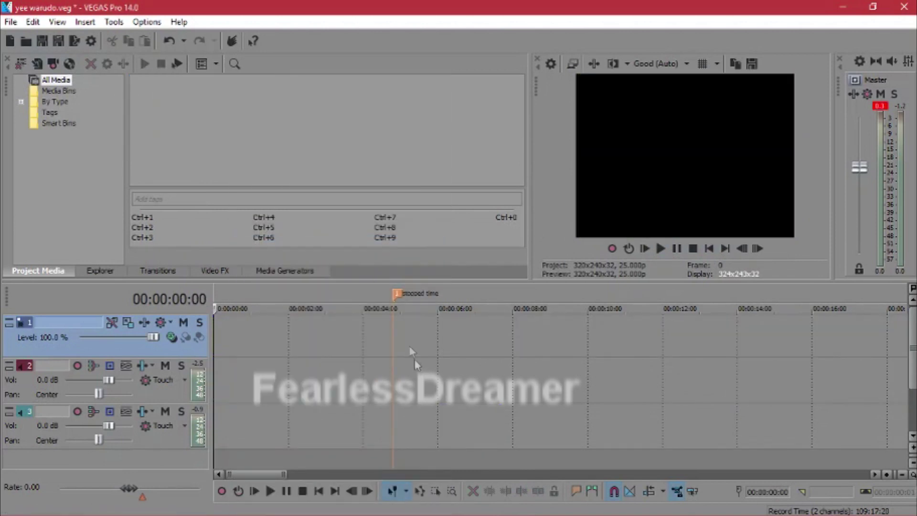
# Step: Import the "Dinosauri antropomorfi dalle voci ambigue" video and place it at the start of the timeline
pyautogui.click(37, 65)
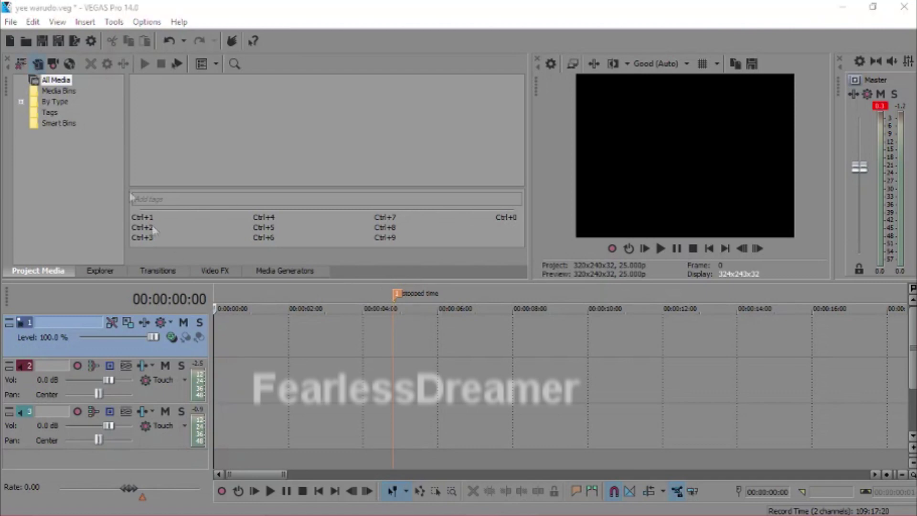
pyautogui.doubleClick(184, 250)
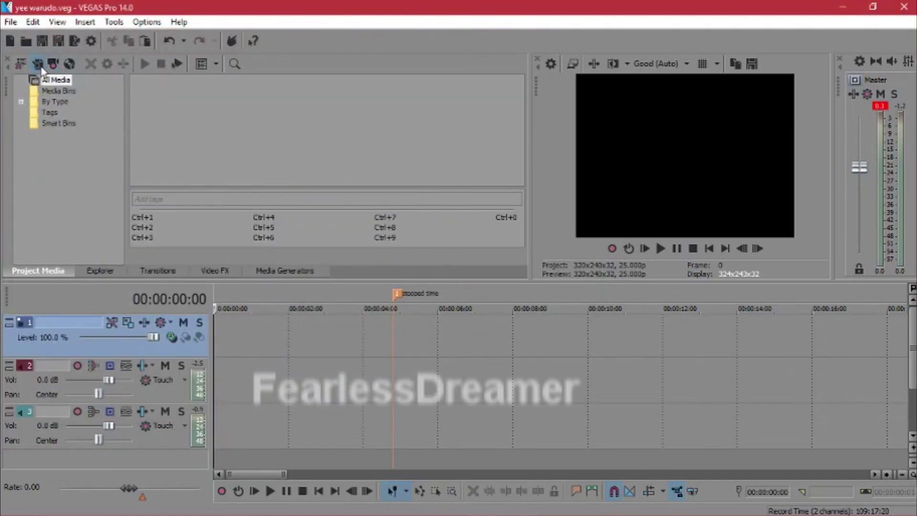
pyautogui.click(41, 69)
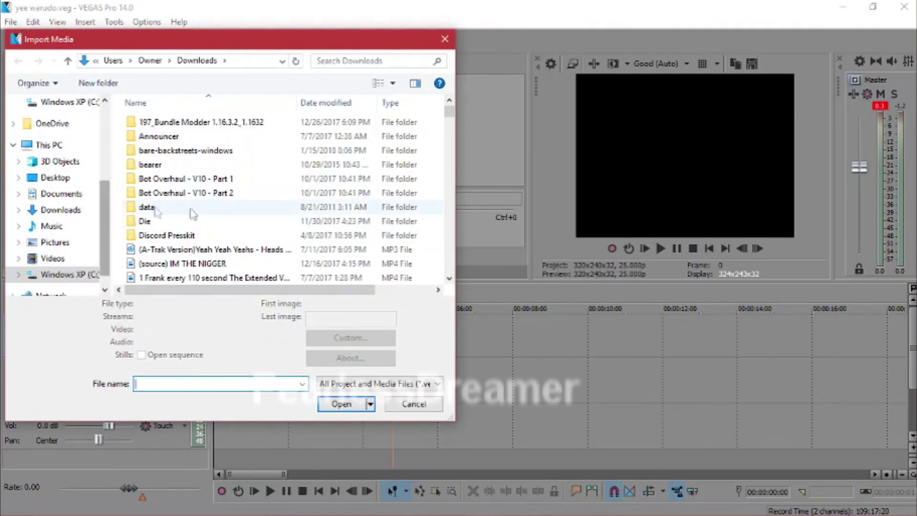
pyautogui.write('y')
pyautogui.press('BackSpace')
pyautogui.write('dino')
pyautogui.press('Down')
pyautogui.press('Return')
pyautogui.moveTo(155, 116); pyautogui.dragTo(217, 343)
pyautogui.click(366, 337)
# Step: Play the clip to find the moment where time stops and split the video and audio at 00:00:04:20
pyautogui.scroll(4, 366, 336)
pyautogui.press('space')
pyautogui.press('space')
pyautogui.click(778, 336)
pyautogui.click(760, 336)
pyautogui.click(766, 335)
pyautogui.scroll(-3, 765, 335)
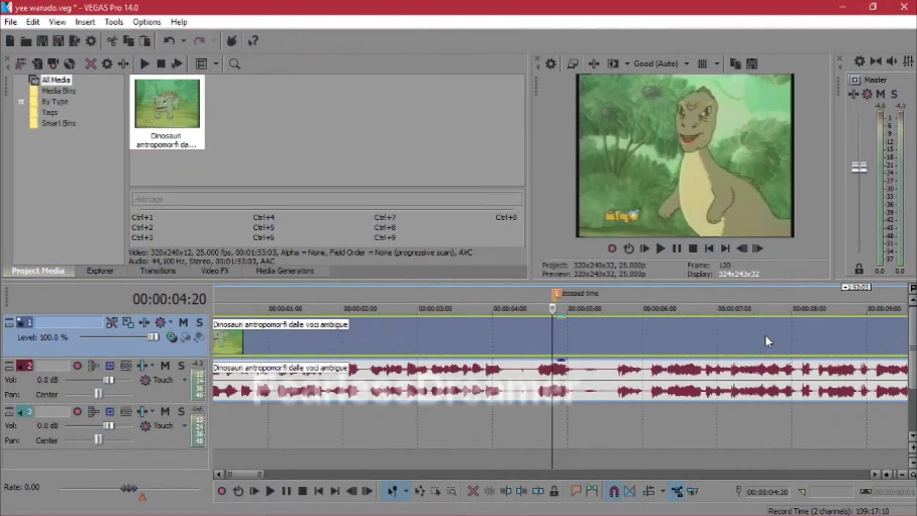
pyautogui.scroll(-6, 669, 339)
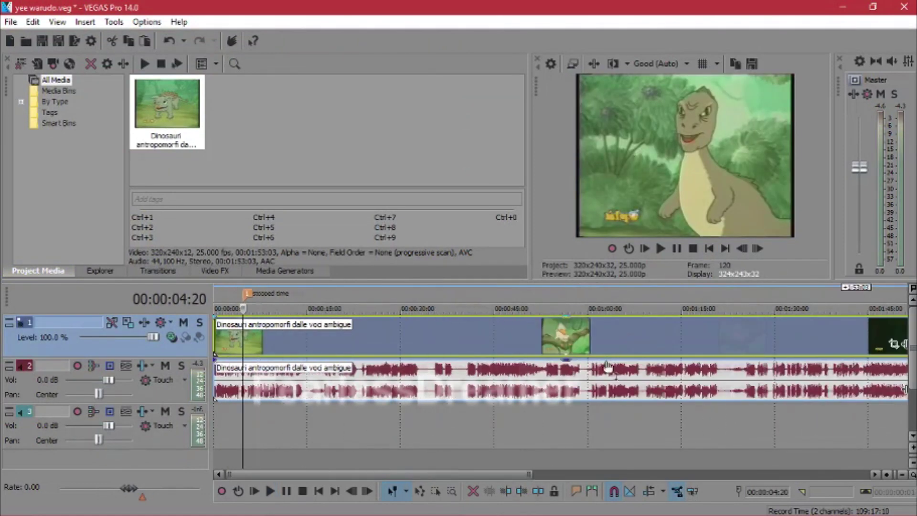
pyautogui.scroll(8, 477, 372)
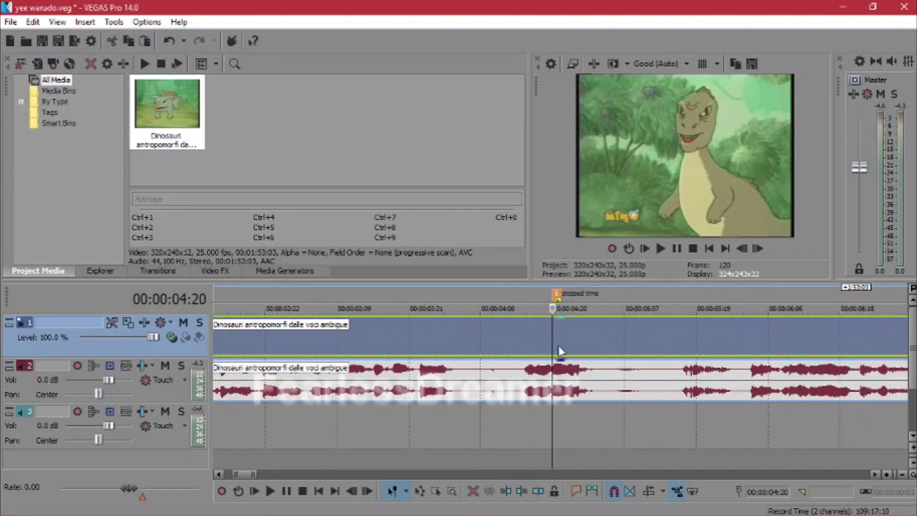
pyautogui.rightClick(572, 340)
pyautogui.click(603, 289)
pyautogui.scroll(4, 600, 397)
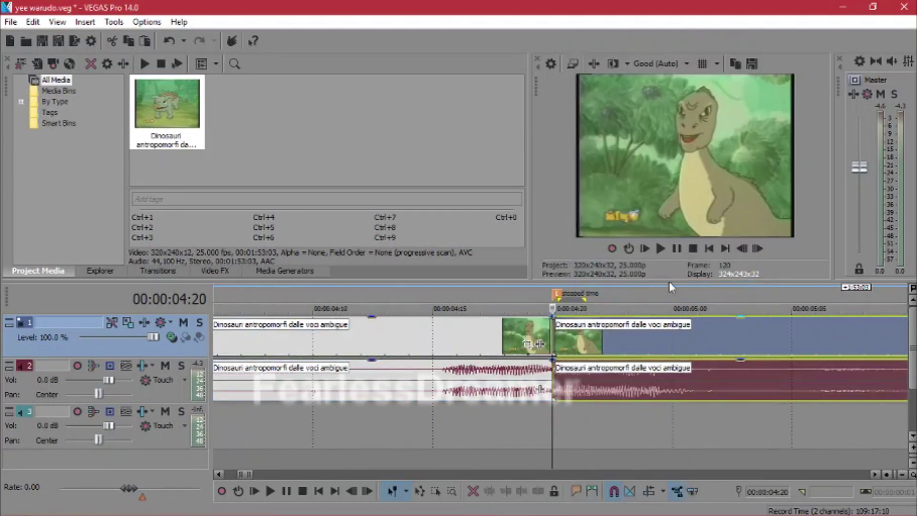
# Step: Split the audio one frame further on, at 00:00:04:21, and move the remaining audio to the end of the video event
pyautogui.click(758, 249)
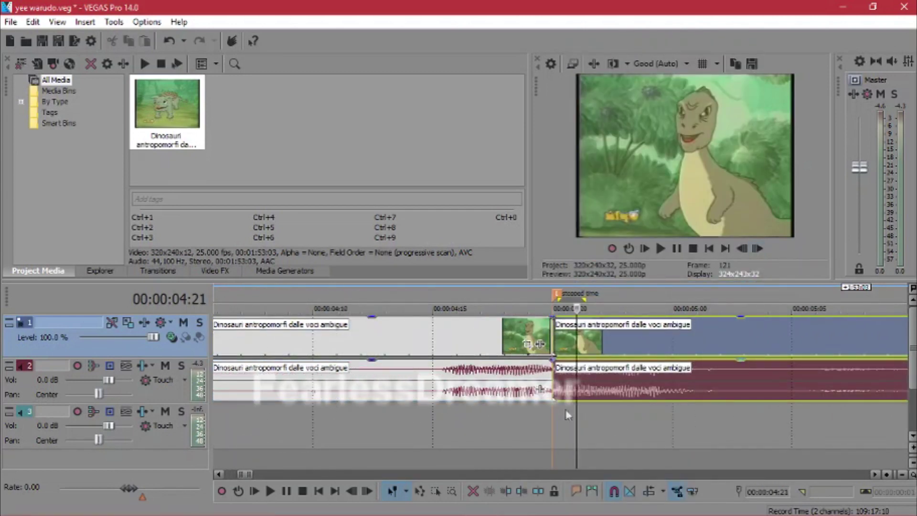
pyautogui.click(572, 400)
pyautogui.click(759, 249)
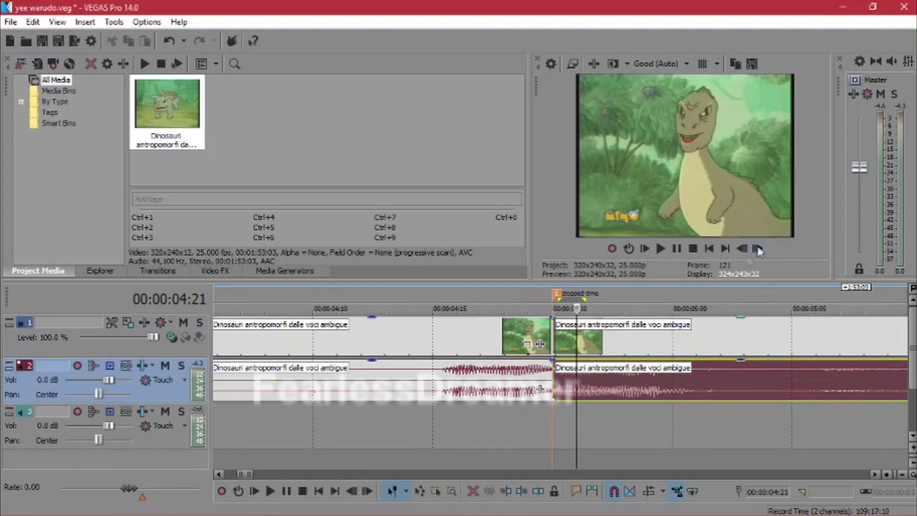
pyautogui.press('s')
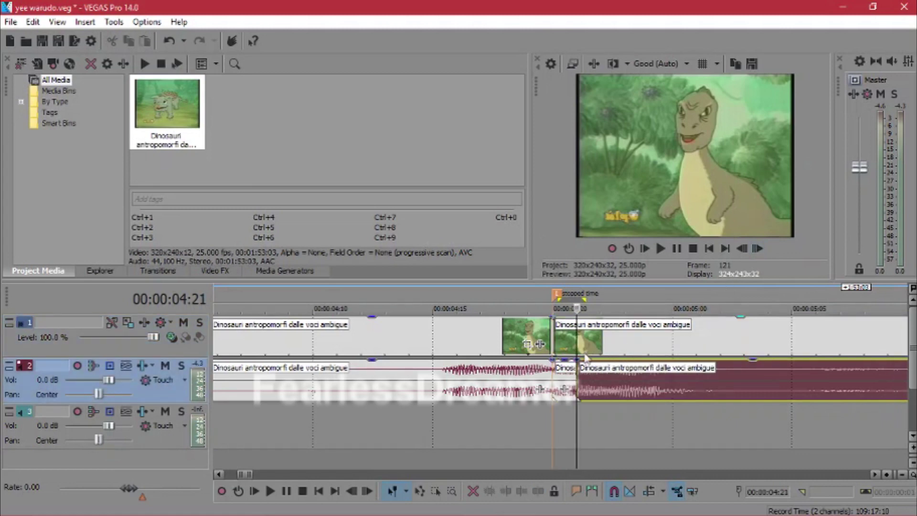
pyautogui.rightClick(582, 377)
pyautogui.press('Escape')
pyautogui.scroll(-12, 607, 434)
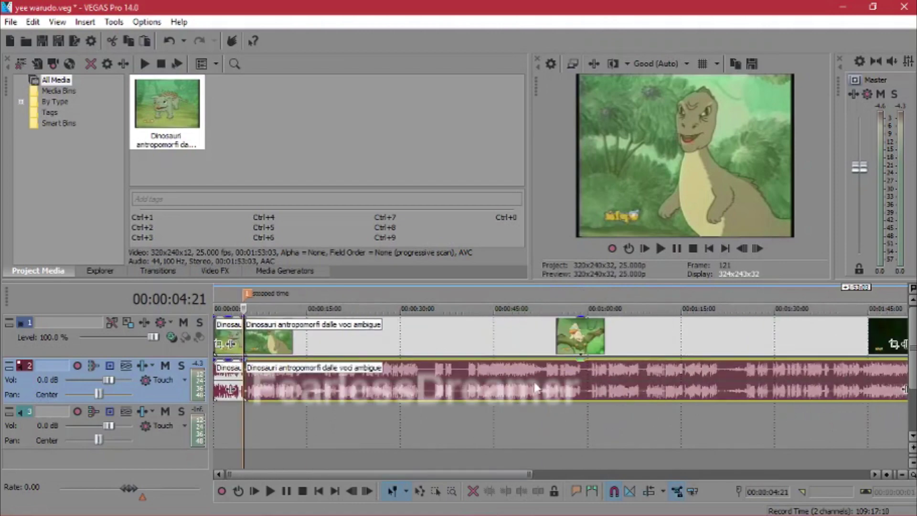
pyautogui.moveTo(474, 397); pyautogui.dragTo(788, 373)
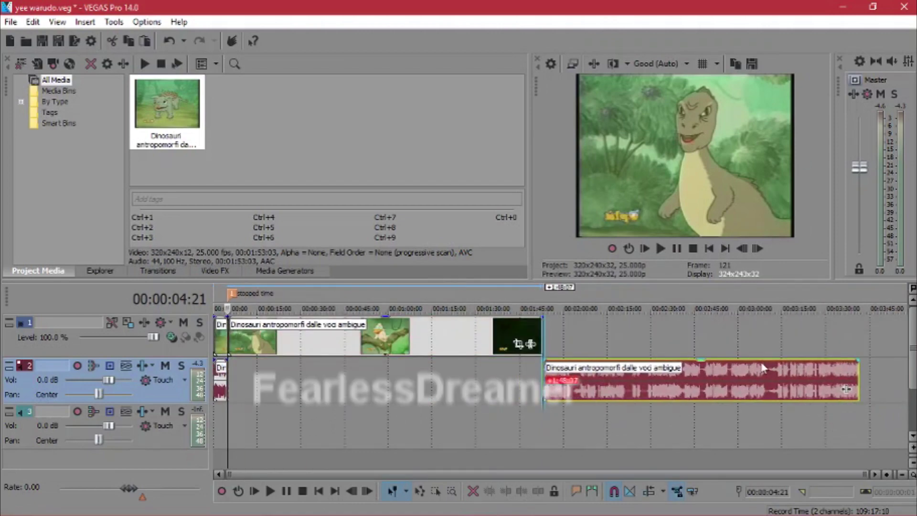
# Step: Split the video at 00:00:04:21 and move the remaining video along the timeline to line up with the moved audio
pyautogui.scroll(8, 637, 401)
pyautogui.scroll(5, 637, 400)
pyautogui.rightClick(571, 336)
pyautogui.click(605, 290)
pyautogui.scroll(2, 559, 381)
pyautogui.scroll(-2, 559, 378)
pyautogui.scroll(-8, 561, 379)
pyautogui.moveTo(473, 330); pyautogui.dragTo(751, 333)
pyautogui.hotkey('ctrl', 'z')
pyautogui.scroll(10, 681, 389)
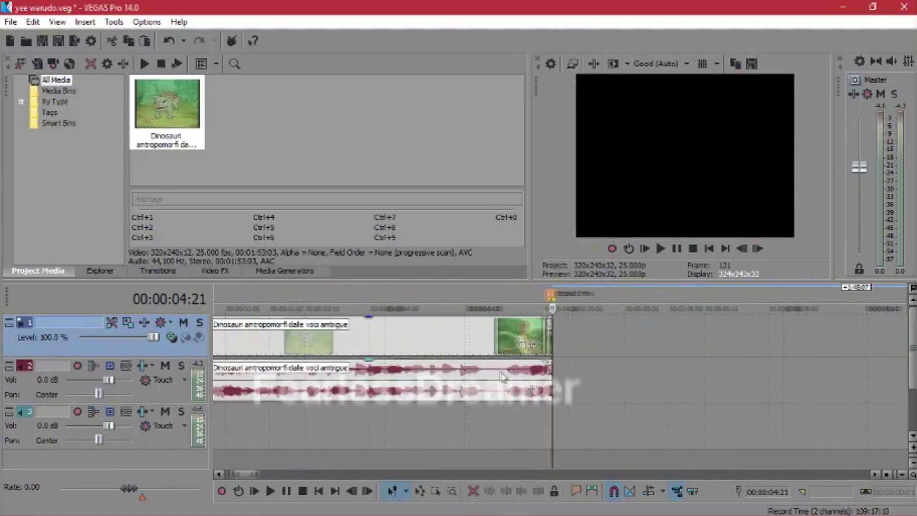
# Step: Copy the one-frame video and audio events at 00:00:04:20 and paste them back to back until 00:00:14:04
pyautogui.click(513, 340)
pyautogui.click(523, 371)
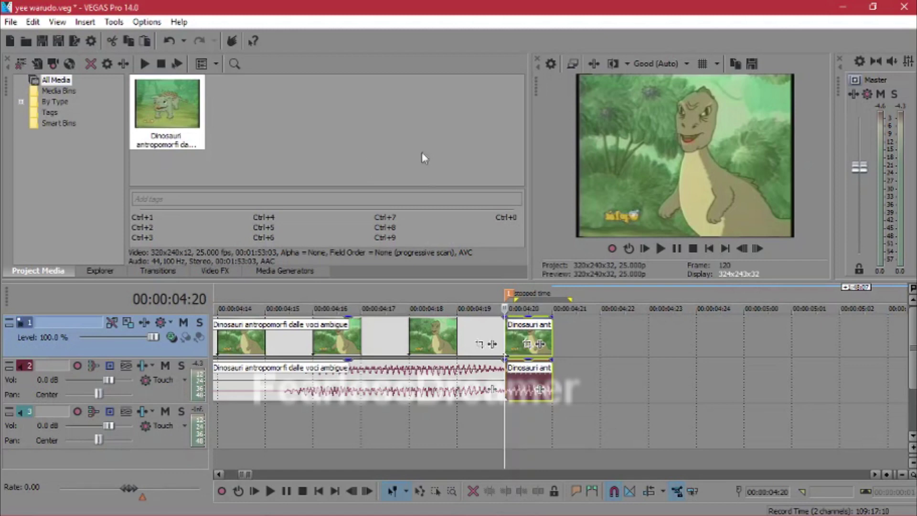
pyautogui.hotkey('ctrl', 'v')
pyautogui.hotkey('ctrl', 'v')
pyautogui.hotkey('ctrl', 'v')
pyautogui.hotkey('ctrl', 'v')
pyautogui.hotkey('ctrl', 'v')
pyautogui.hotkey('ctrl', 'v')
pyautogui.hotkey('ctrl', 'v')
pyautogui.hotkey('ctrl', 'v')
pyautogui.hotkey('ctrl', 'v')
pyautogui.hotkey('ctrl', 'v')
pyautogui.hotkey('ctrl', 'v')
pyautogui.hotkey('ctrl', 'v')
pyautogui.hotkey('ctrl', 'v')
pyautogui.hotkey('ctrl', 'v')
pyautogui.hotkey('ctrl', 'v')
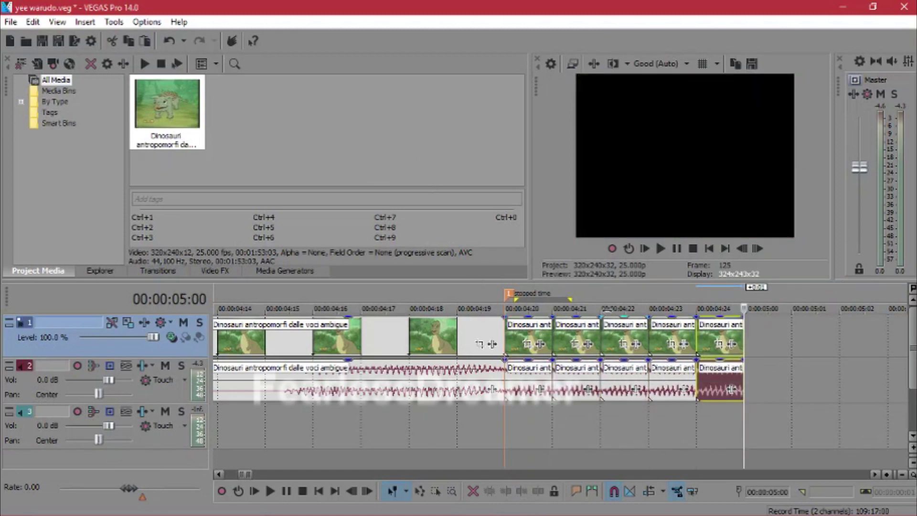
pyautogui.hotkey('ctrl', 'v')
pyautogui.hotkey('ctrl', 'v')
pyautogui.hotkey('ctrl', 'v')
pyautogui.hotkey('ctrl', 'v')
pyautogui.hotkey('ctrl', 'v')
pyautogui.hotkey('ctrl', 'v')
pyautogui.hotkey('ctrl', 'v')
pyautogui.hotkey('ctrl', 'v')
pyautogui.hotkey('ctrl', 'v')
pyautogui.hotkey('ctrl', 'v')
pyautogui.hotkey('ctrl', 'v')
pyautogui.hotkey('ctrl', 'v')
pyautogui.hotkey('ctrl', 'v')
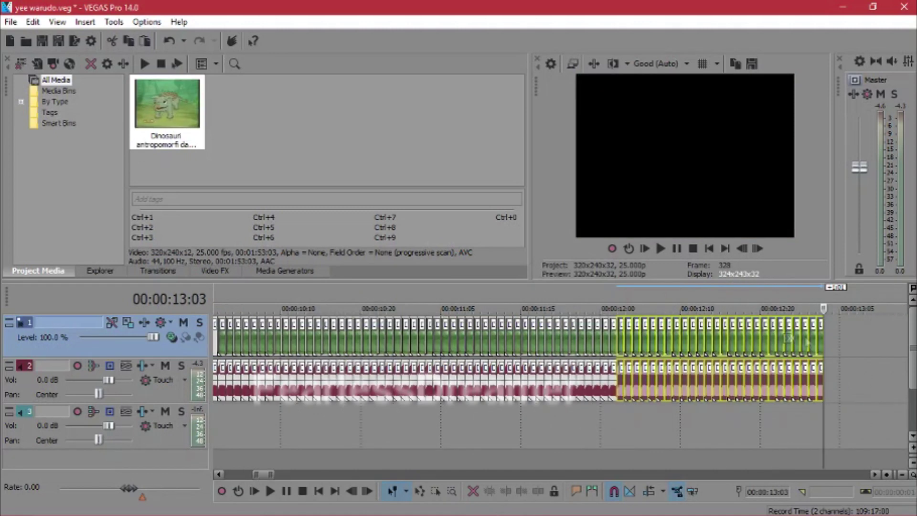
pyautogui.hotkey('ctrl', 'v')
# Step: Delete the repeated one-frame audio events from 00:00:13:20 onward, keeping the long remaining audio
pyautogui.click(561, 338)
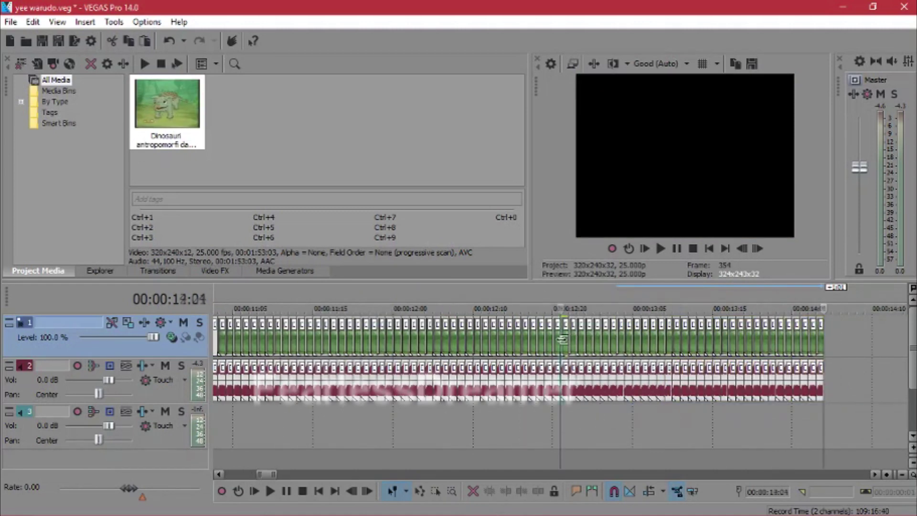
pyautogui.click(661, 249)
pyautogui.click(677, 249)
pyautogui.click(757, 249)
pyautogui.click(757, 249)
pyautogui.click(757, 248)
pyautogui.scroll(5, 770, 372)
pyautogui.rightClick(586, 337)
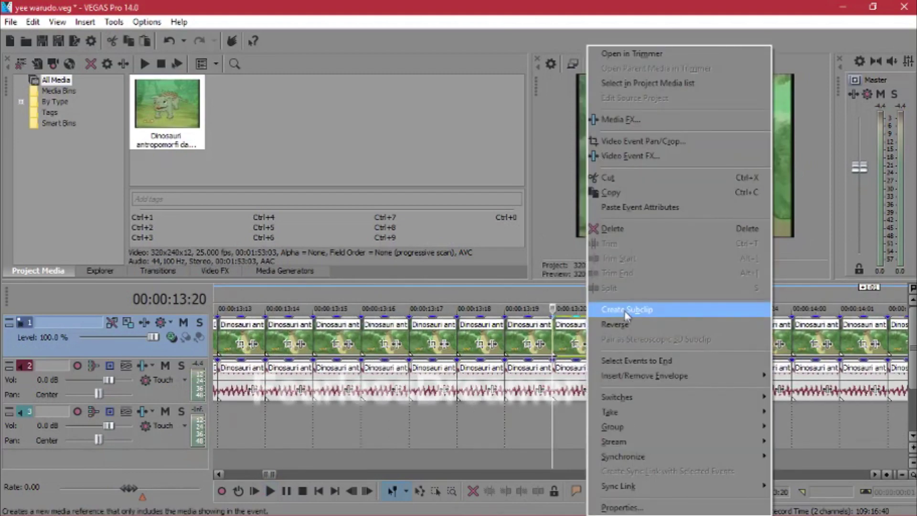
pyautogui.click(578, 380)
pyautogui.click(566, 367)
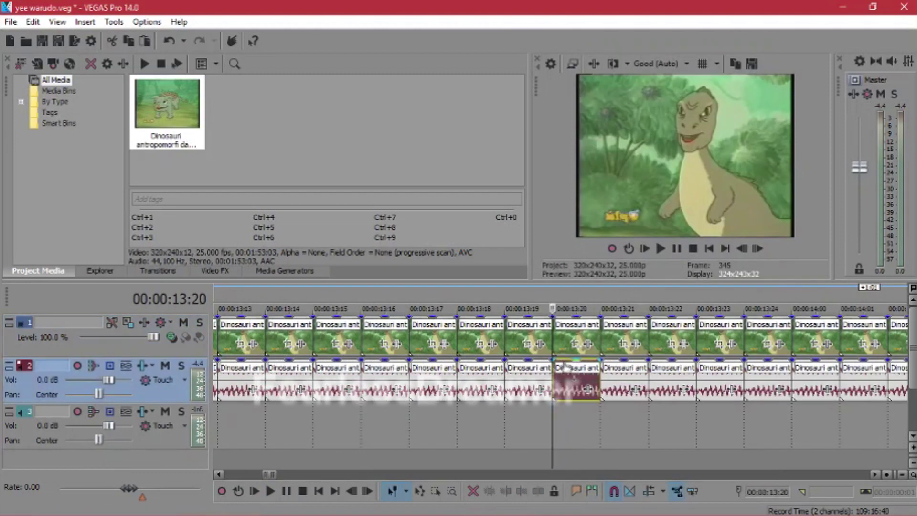
pyautogui.rightClick(567, 362)
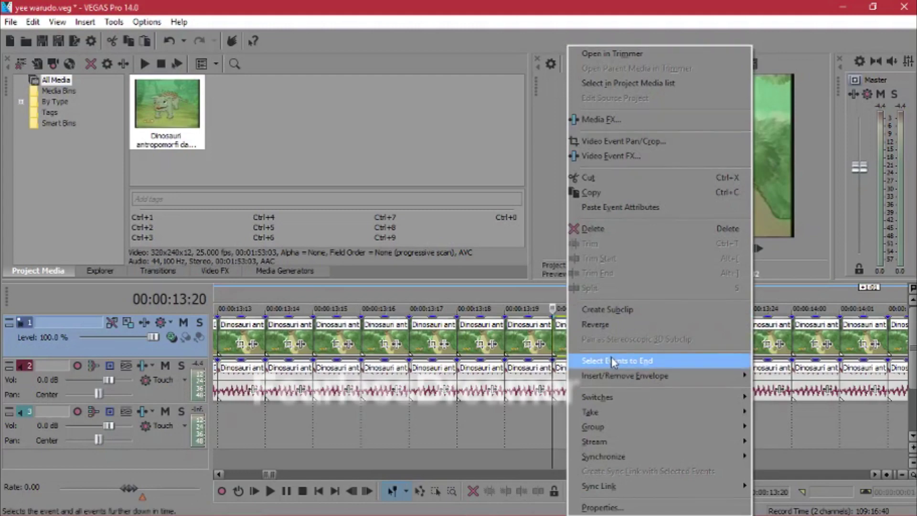
pyautogui.click(581, 360)
pyautogui.rightClick(579, 380)
pyautogui.click(588, 362)
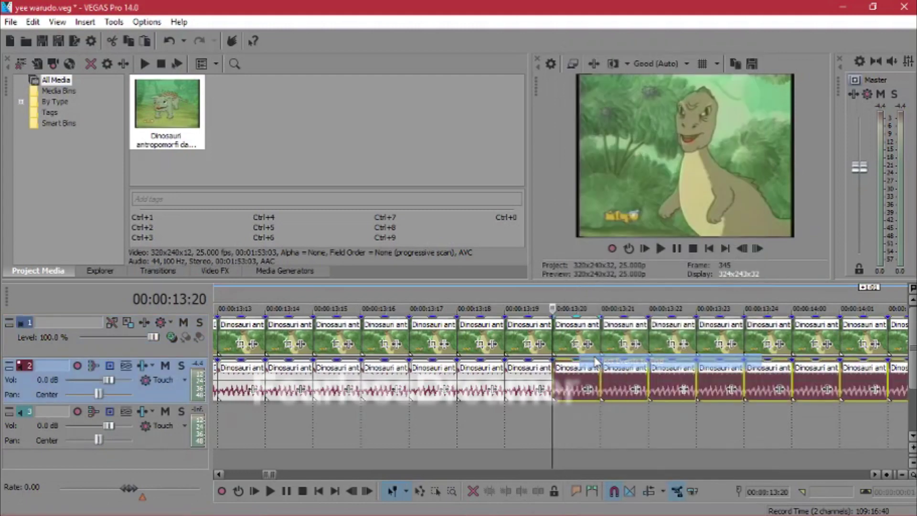
pyautogui.scroll(-12, 596, 368)
pyautogui.scroll(12, 633, 381)
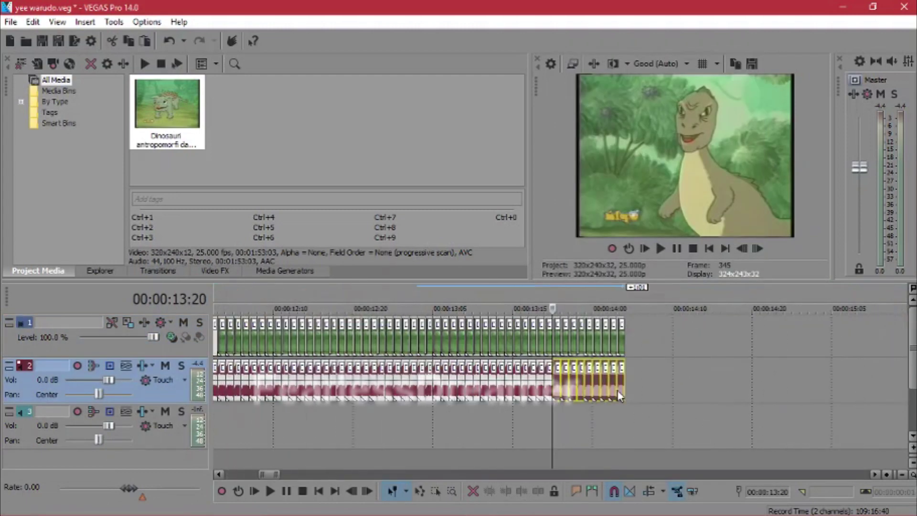
pyautogui.press('Delete')
# Step: Delete the repeated one-frame video events from 00:00:13:20 onward, keeping the long remaining video
pyautogui.rightClick(585, 347)
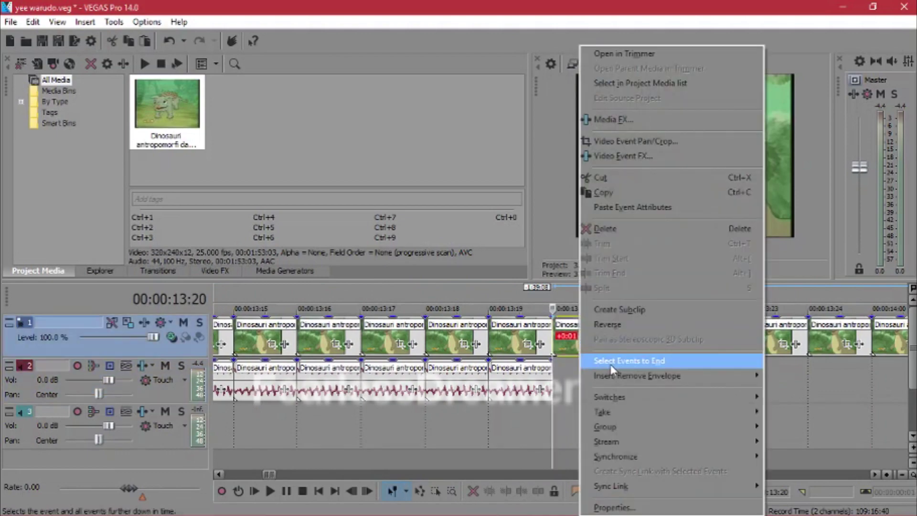
pyautogui.click(610, 362)
pyautogui.keyDown('ctrl'); pyautogui.click(630, 348); pyautogui.keyUp('ctrl')
pyautogui.press('Delete')
pyautogui.scroll(12, 606, 381)
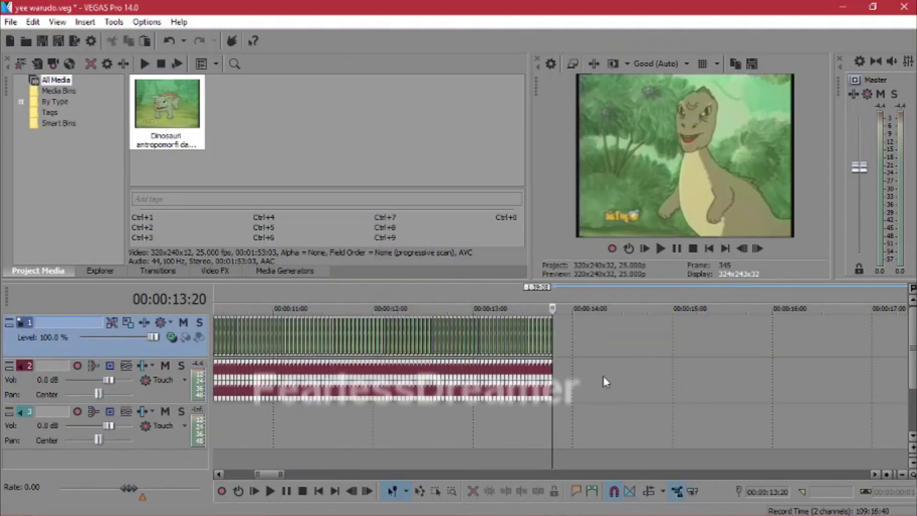
# Step: Delete all repeated one-frame audio events from 00:00:04:21 onward, leaving the long remaining audio in place
pyautogui.click(537, 385)
pyautogui.scroll(-12, 538, 385)
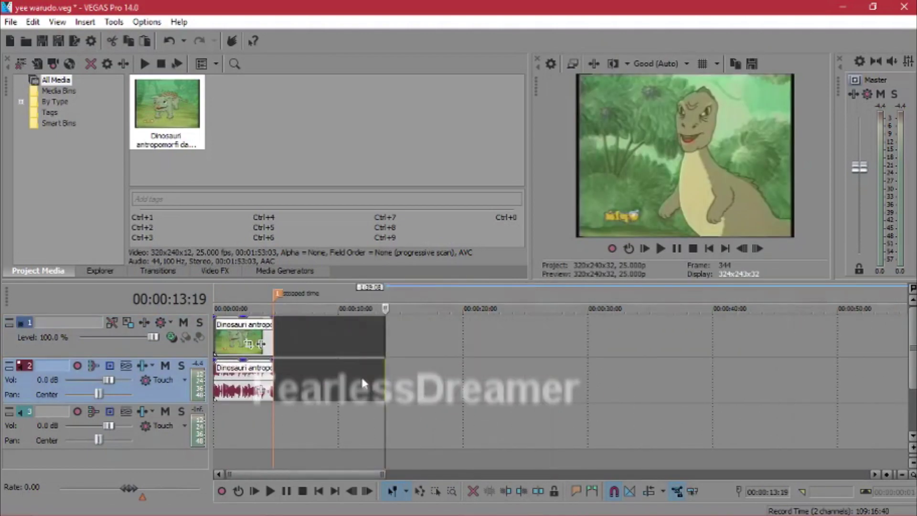
pyautogui.scroll(10, 553, 409)
pyautogui.click(592, 382)
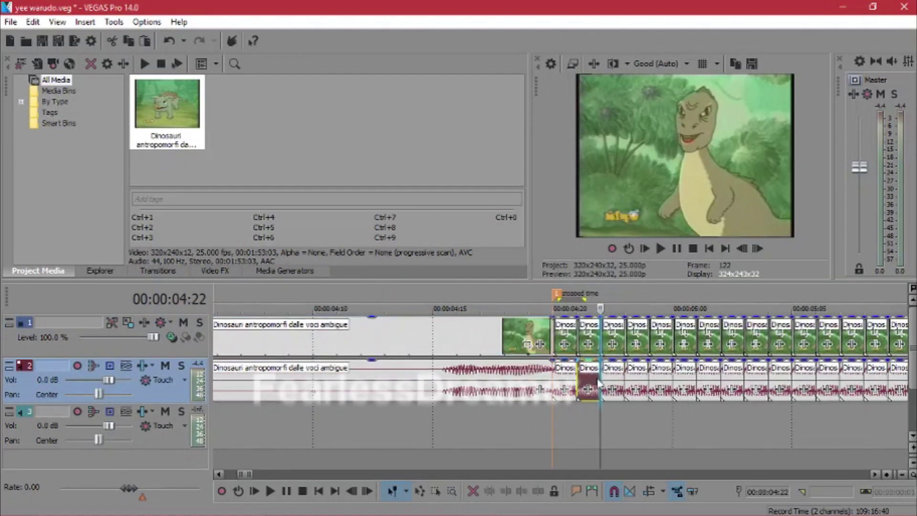
pyautogui.rightClick(597, 382)
pyautogui.click(636, 363)
pyautogui.scroll(-10, 640, 410)
pyautogui.keyDown('ctrl'); pyautogui.click(620, 398); pyautogui.keyUp('ctrl')
pyautogui.scroll(10, 613, 405)
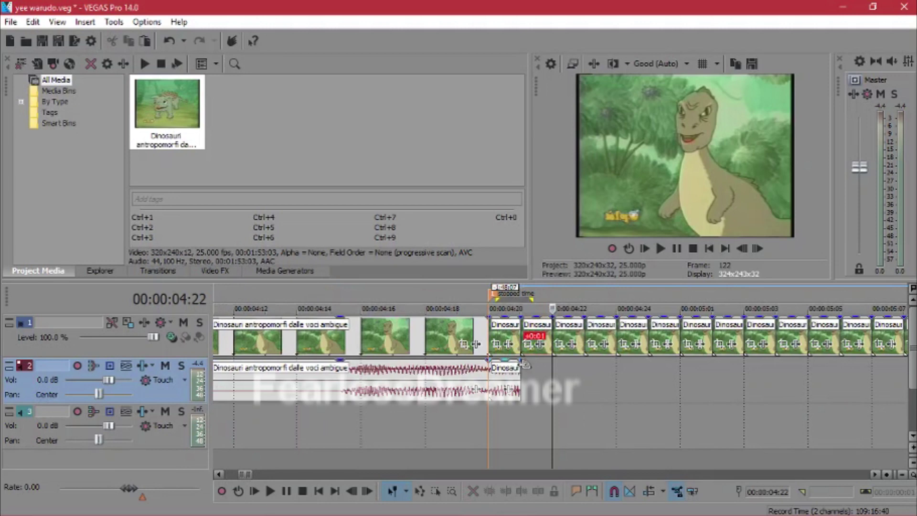
pyautogui.scroll(-8, 524, 363)
pyautogui.press('Delete')
# Step: Move the remaining video and audio back to start at 00:00:13:20, directly after the repeated frames
pyautogui.click(393, 350)
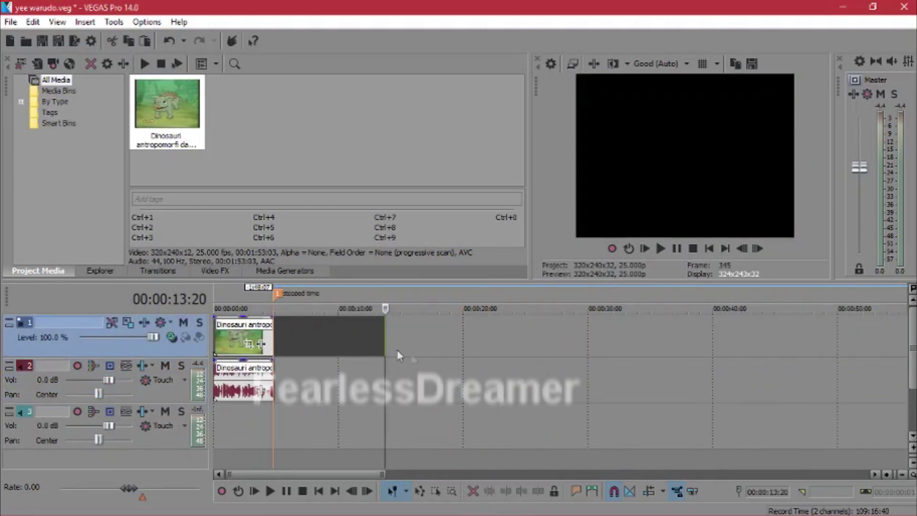
pyautogui.scroll(4, 542, 348)
pyautogui.scroll(-8, 546, 346)
pyautogui.click(601, 348)
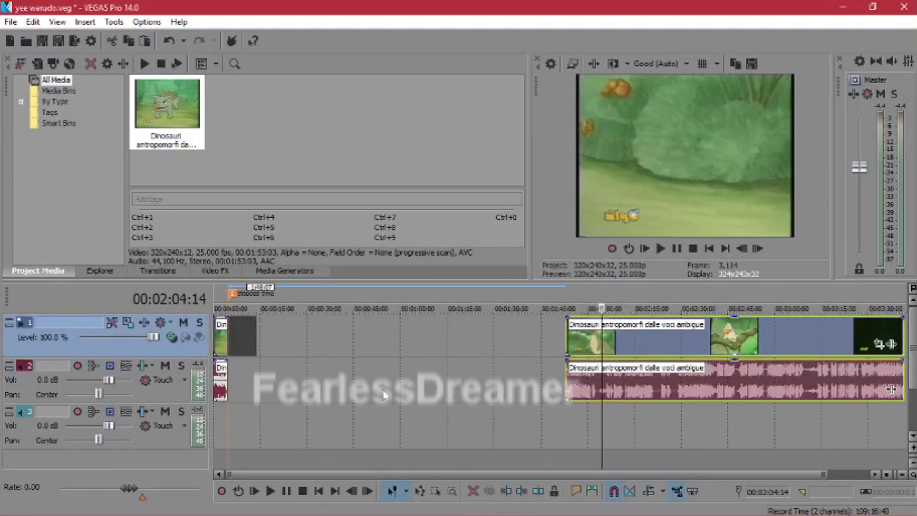
pyautogui.moveTo(578, 347); pyautogui.dragTo(271, 348)
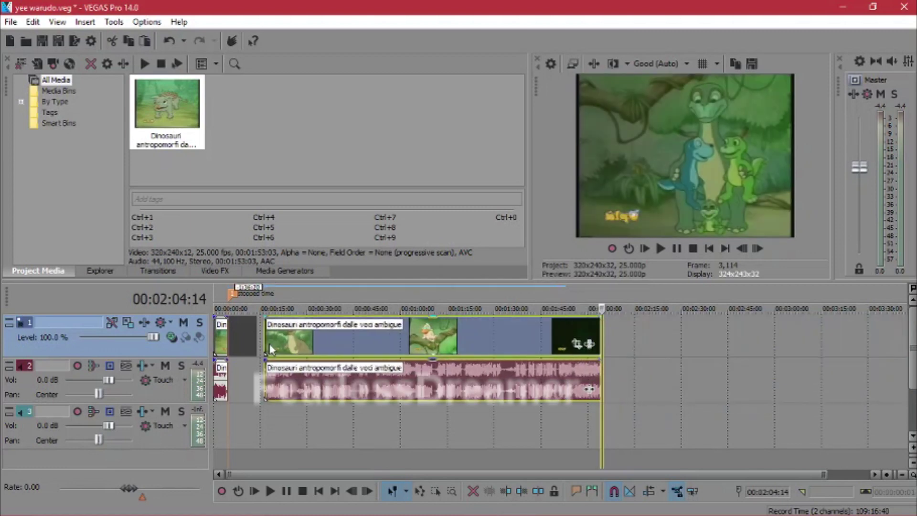
pyautogui.click(269, 348)
pyautogui.scroll(5, 519, 352)
pyautogui.scroll(4, 521, 353)
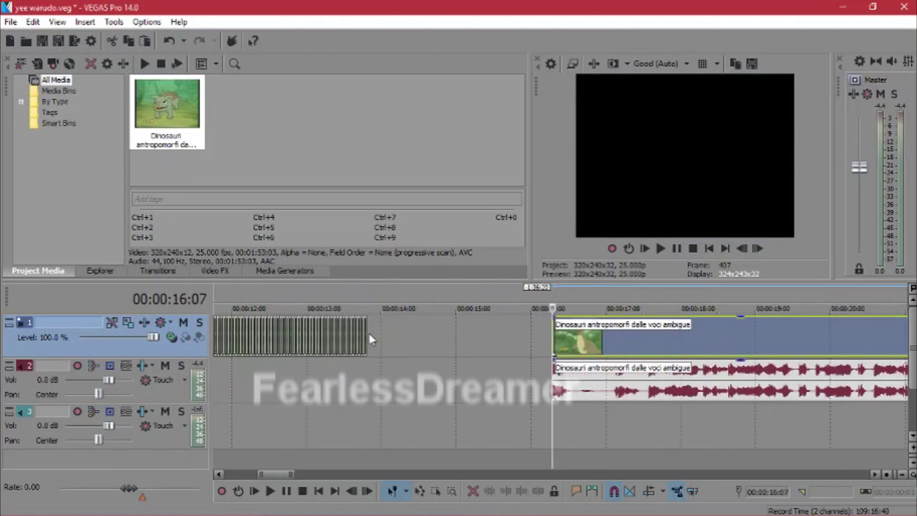
pyautogui.click(365, 340)
pyautogui.moveTo(580, 348); pyautogui.dragTo(395, 351)
pyautogui.moveTo(580, 384); pyautogui.dragTo(397, 399)
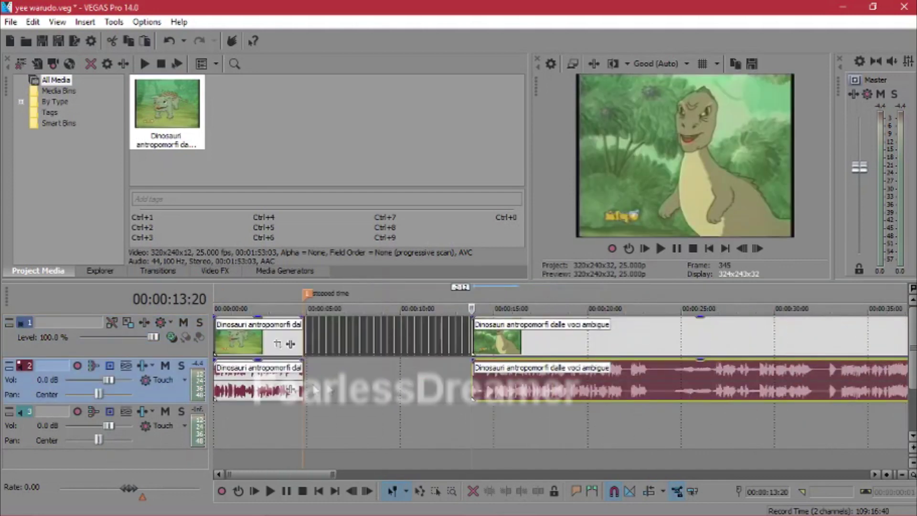
# Step: Import the audio file "Za Warudo【The World】Time Stop.mp3" into the project media
pyautogui.click(38, 64)
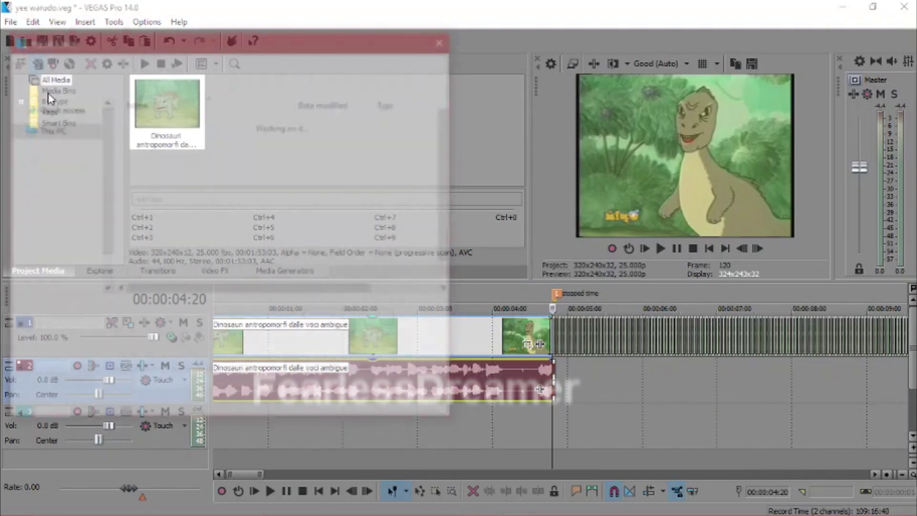
pyautogui.write('za waur')
pyautogui.press('BackSpace')
pyautogui.press('BackSpace')
pyautogui.write('r')
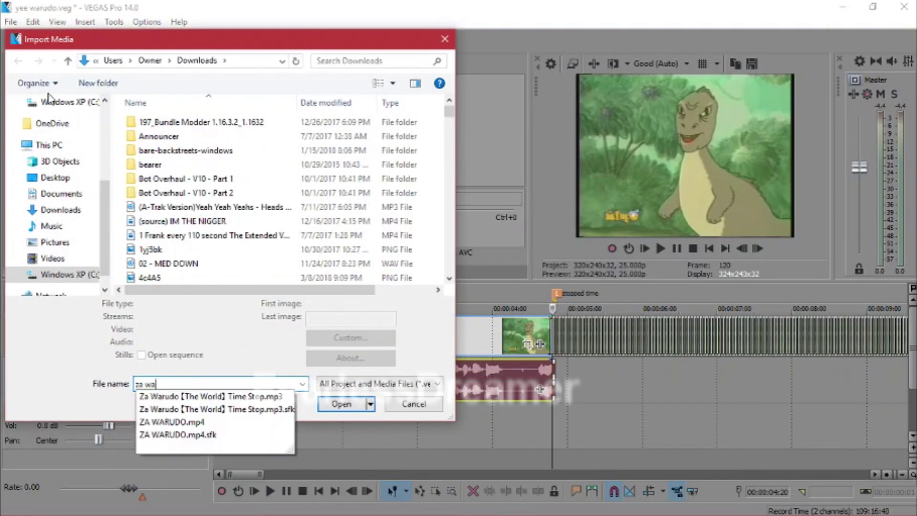
pyautogui.press('Down')
pyautogui.press('Return')
# Step: Place the time-stop sound on the empty third track, starting about five frames before 00:00:04:20, and preview it
pyautogui.moveTo(281, 117); pyautogui.dragTo(335, 163)
pyautogui.moveTo(250, 119); pyautogui.dragTo(566, 428)
pyautogui.scroll(6, 640, 420)
pyautogui.moveTo(644, 421); pyautogui.dragTo(517, 421)
pyautogui.press('space')
pyautogui.scroll(-5, 556, 432)
pyautogui.scroll(-4, 585, 416)
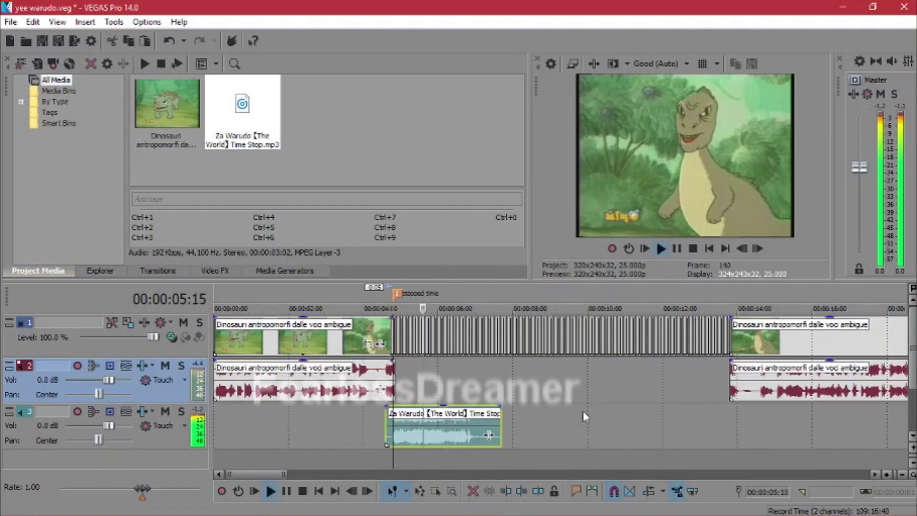
pyautogui.press('space')
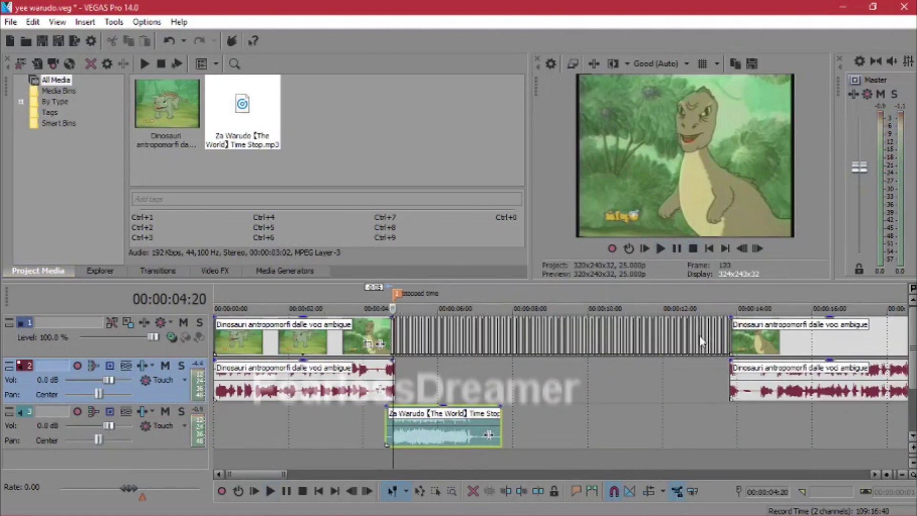
pyautogui.click(698, 336)
pyautogui.press('space')
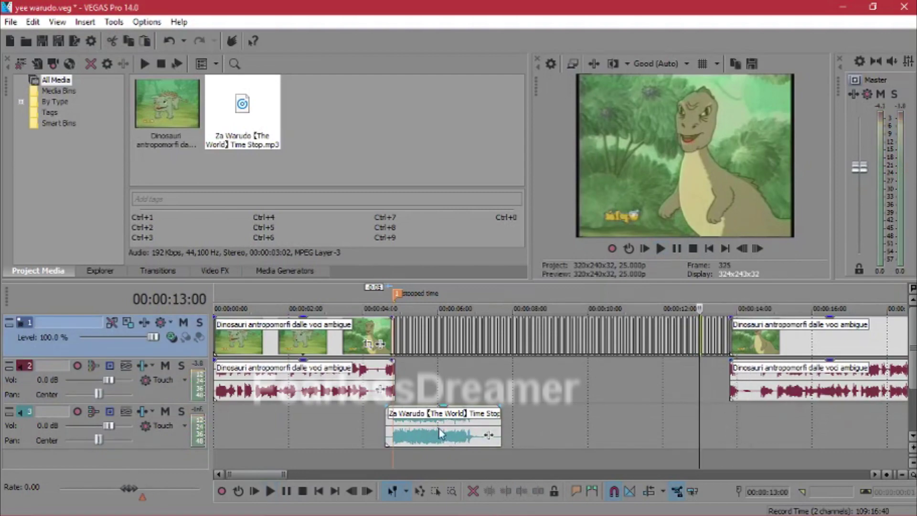
# Step: Add the VEGAS HSL Adjust effect to the first frozen frame at 00:00:04:20, with hue 0.333 and saturation 0.2
pyautogui.click(396, 382)
pyautogui.scroll(5, 395, 382)
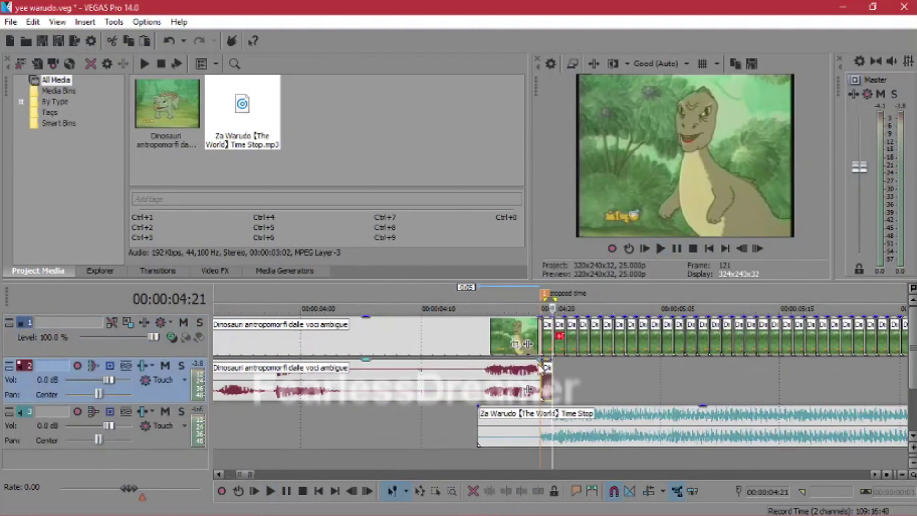
pyautogui.click(539, 388)
pyautogui.scroll(5, 539, 388)
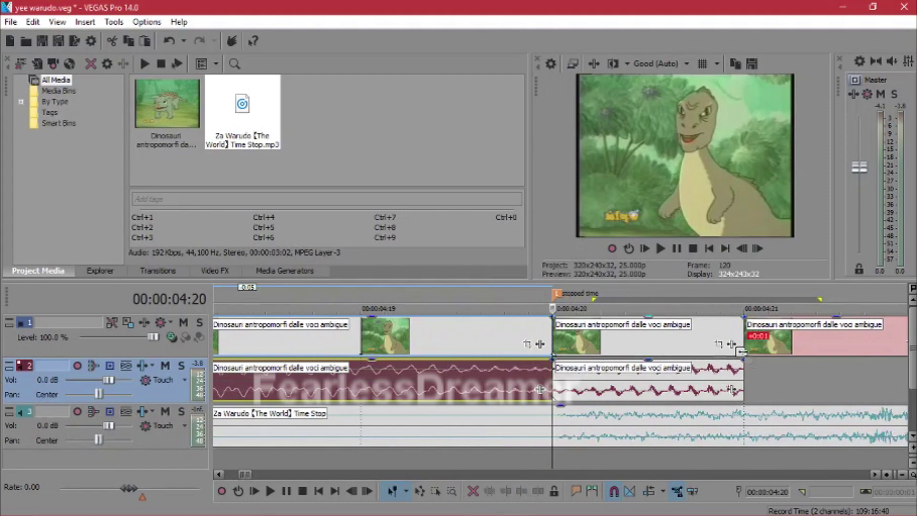
pyautogui.click(731, 344)
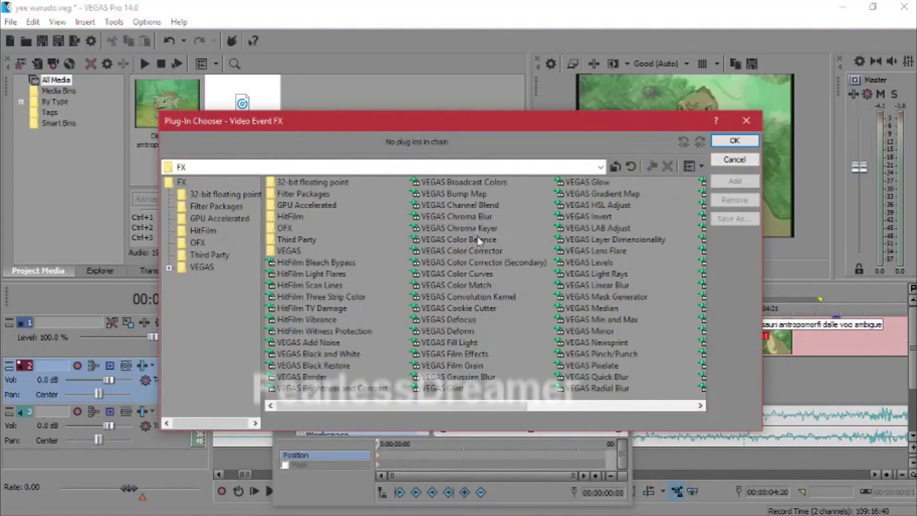
pyautogui.doubleClick(597, 206)
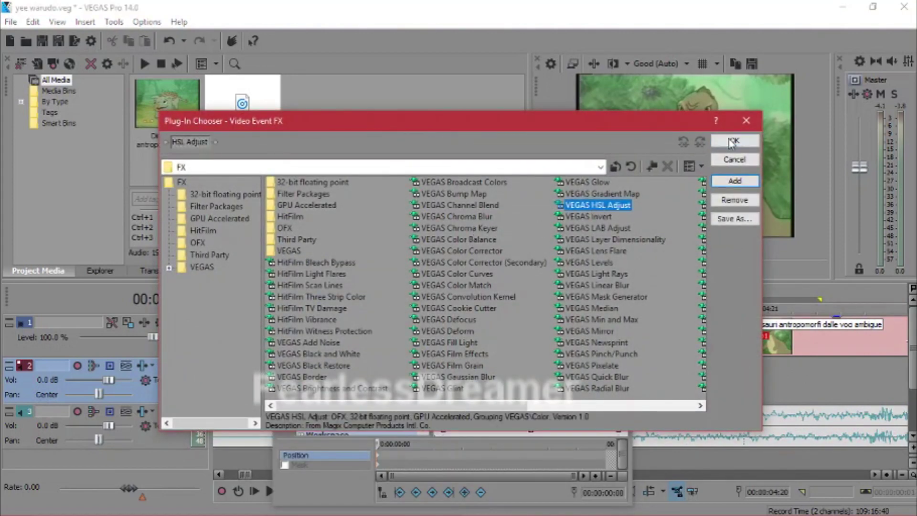
pyautogui.click(733, 141)
pyautogui.moveTo(334, 319); pyautogui.dragTo(363, 338)
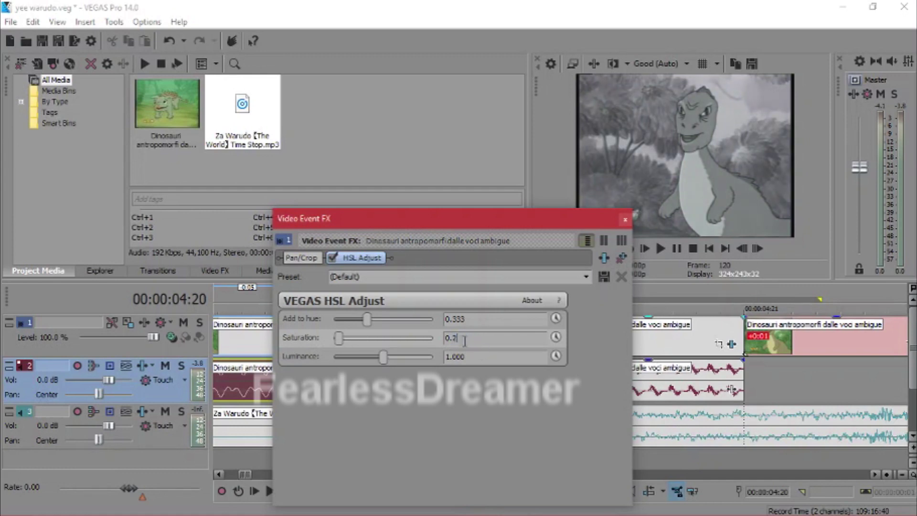
pyautogui.click(624, 219)
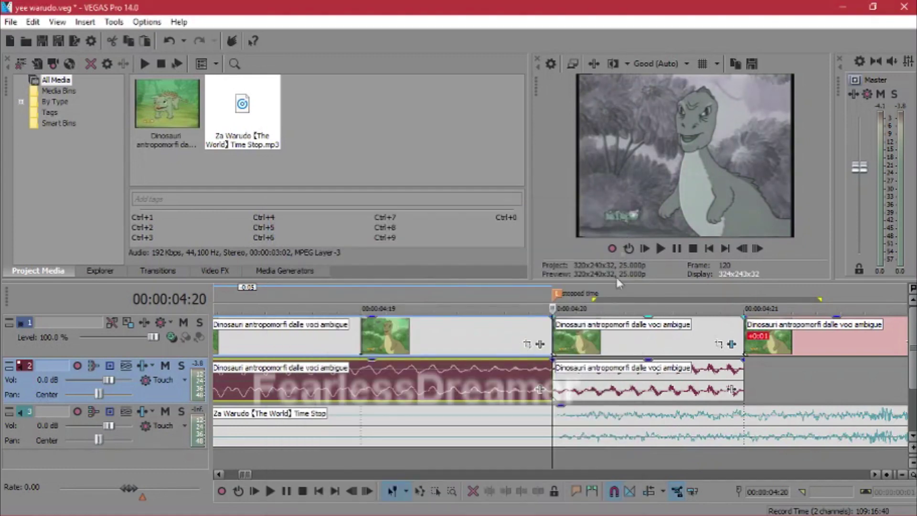
# Step: Paste the first frozen frame's HSL effect onto all repeated frames from 00:00:04:20 onward, leaving out the long final clip
pyautogui.scroll(-3, 613, 357)
pyautogui.scroll(1, 591, 368)
pyautogui.rightClick(584, 354)
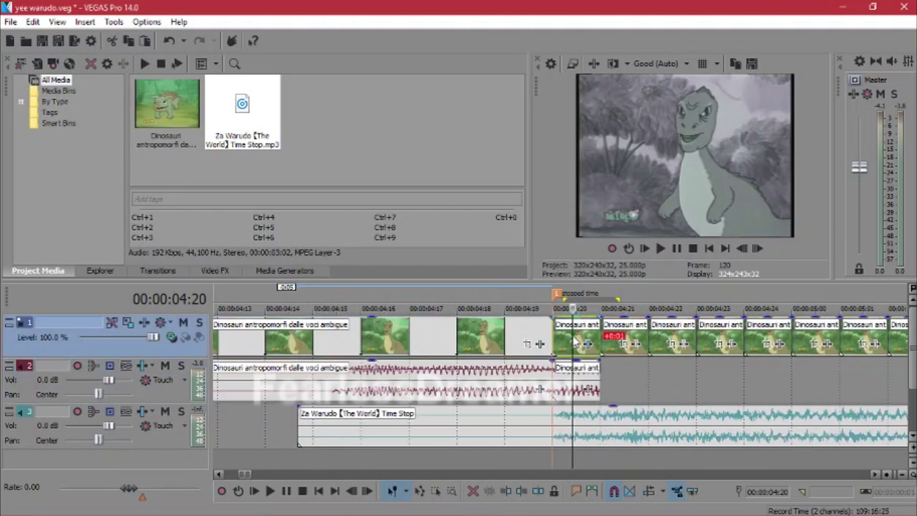
pyautogui.click(624, 362)
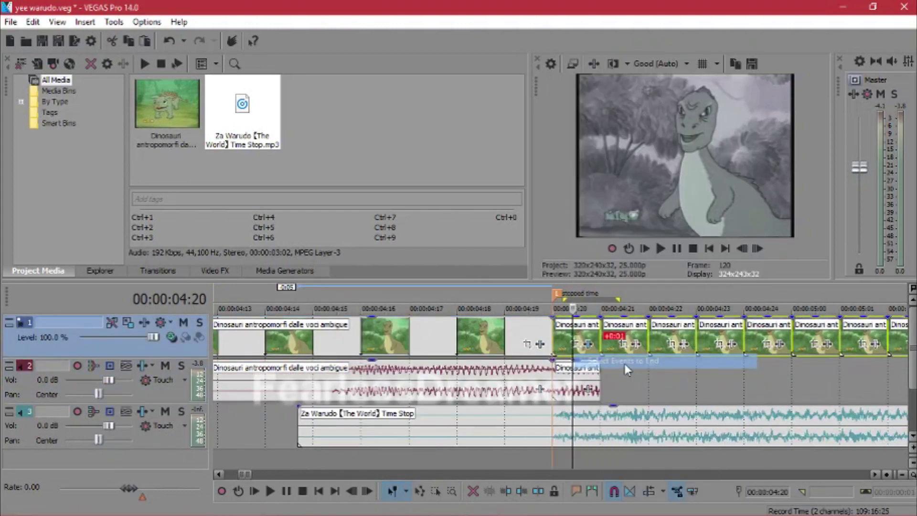
pyautogui.scroll(-6, 626, 372)
pyautogui.scroll(6, 640, 357)
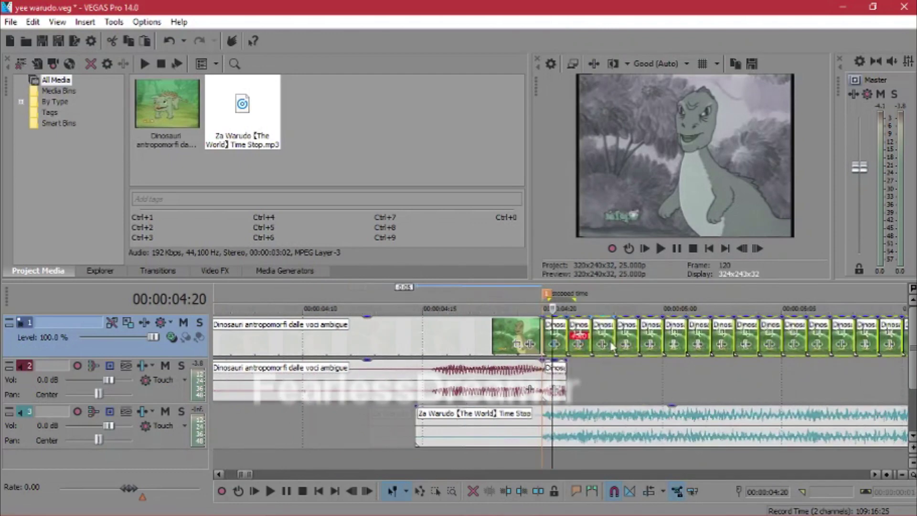
pyautogui.rightClick(571, 348)
pyautogui.click(614, 208)
pyautogui.scroll(-8, 575, 376)
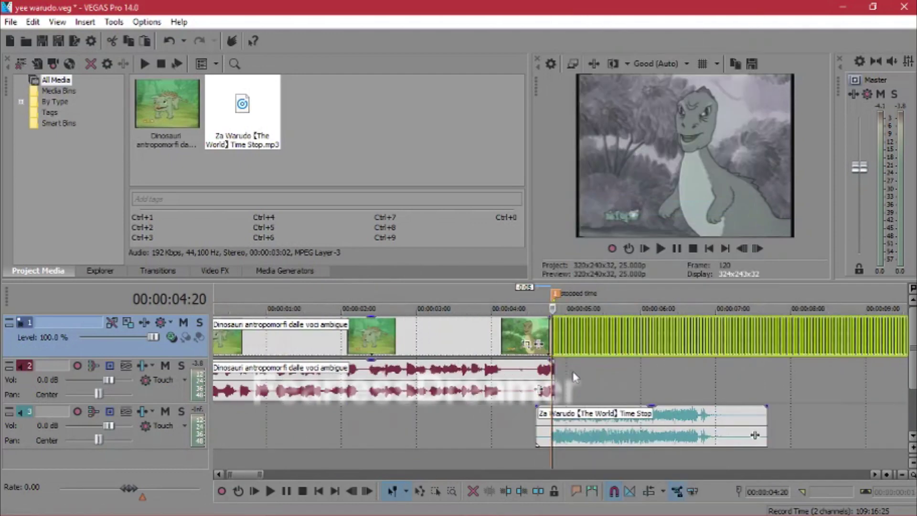
# Step: Play back the transition from the opening clip into the gray frozen frames
pyautogui.click(255, 339)
pyautogui.scroll(6, 254, 338)
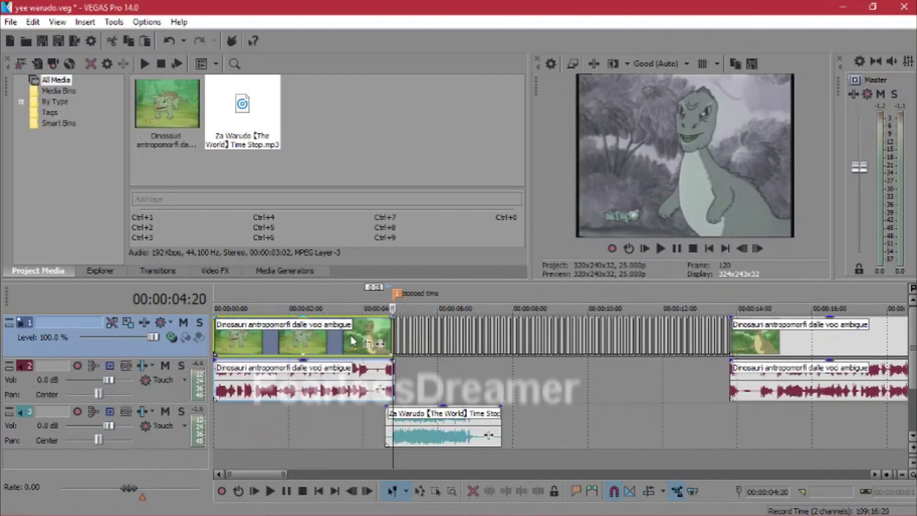
pyautogui.press('space')
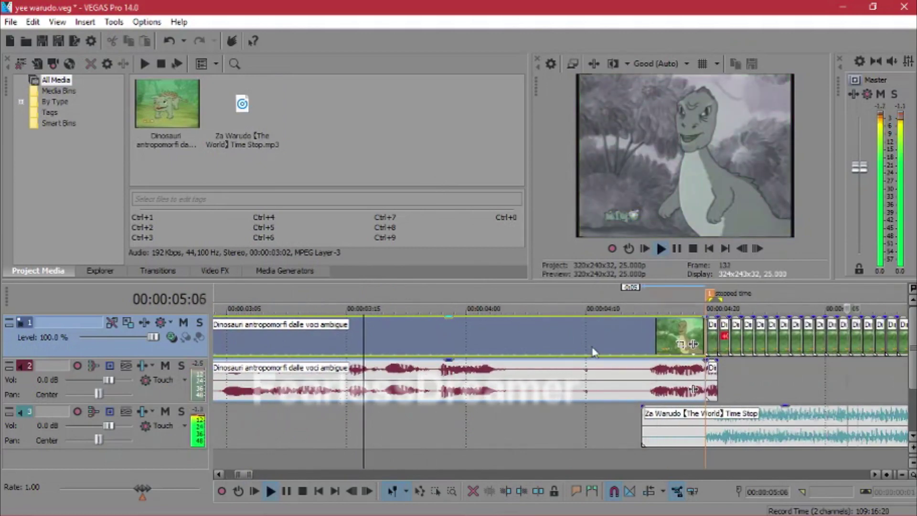
pyautogui.click(692, 249)
pyautogui.scroll(-5, 632, 416)
pyautogui.scroll(5, 632, 415)
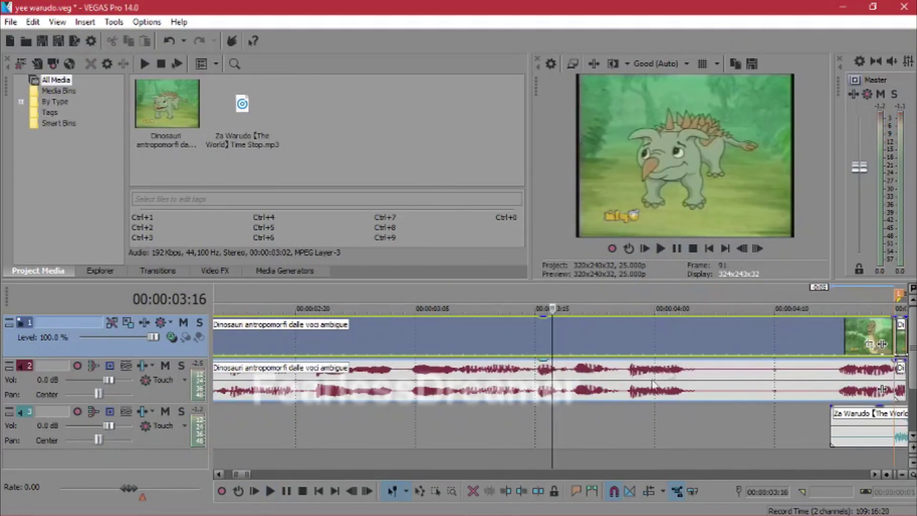
# Step: Extend the first frozen frame's start over the opening clip's end to make a roughly one-frame crossfade, and preview the transition
pyautogui.scroll(-2, 685, 370)
pyautogui.click(726, 330)
pyautogui.scroll(5, 678, 346)
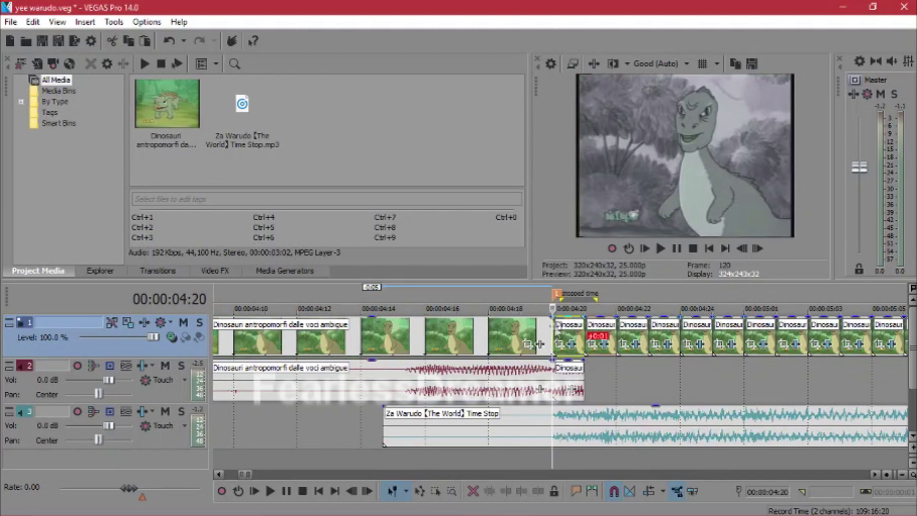
pyautogui.moveTo(554, 326)
pyautogui.mouseDown()
pyautogui.moveTo(498, 334)
pyautogui.moveTo(568, 329)
pyautogui.moveTo(552, 330)
pyautogui.mouseUp()
pyautogui.click(463, 341)
pyautogui.press('space')
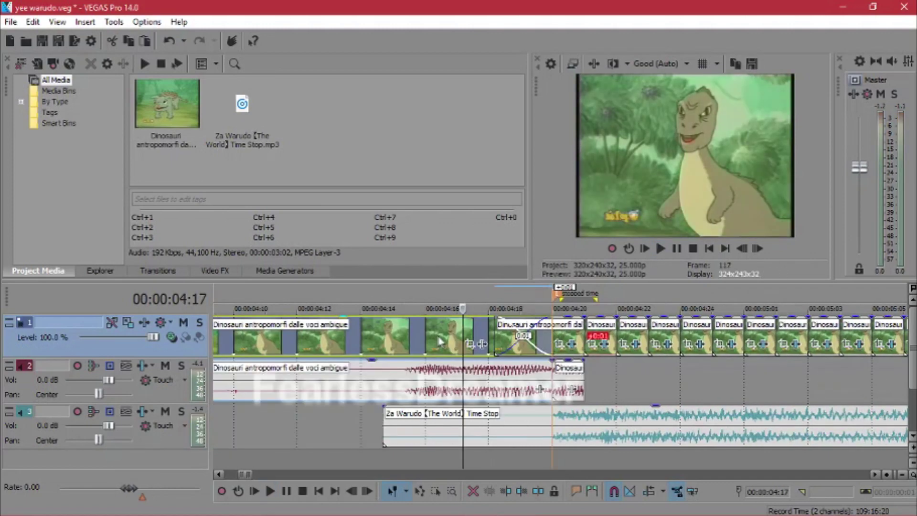
pyautogui.scroll(-4, 430, 333)
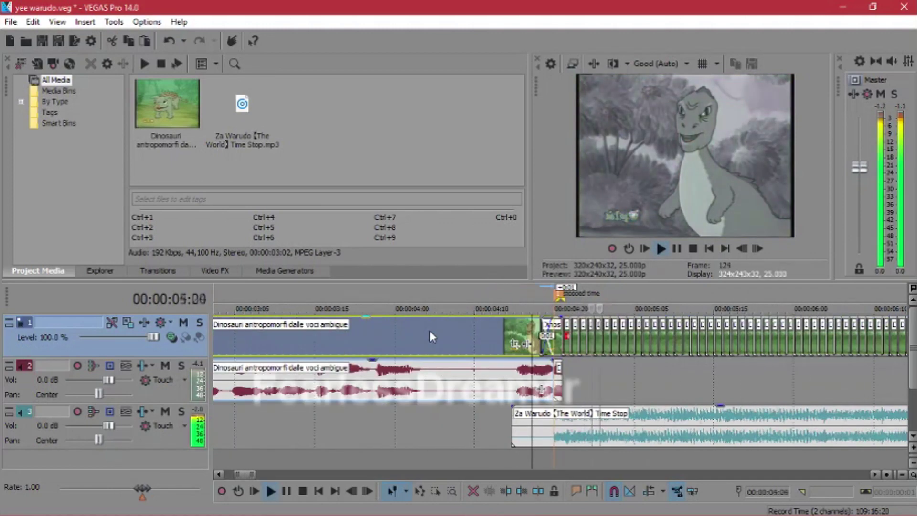
pyautogui.click(693, 248)
pyautogui.click(711, 248)
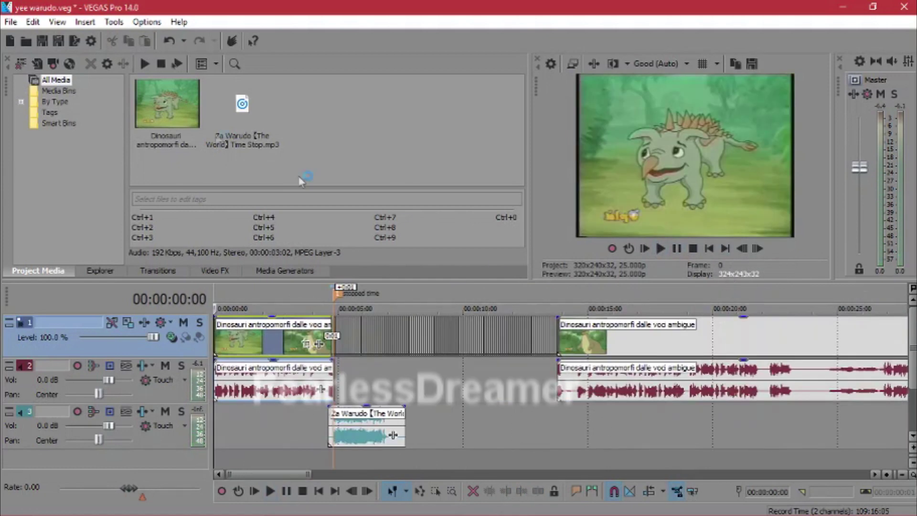
# Step: Add the (Legacy) Text Watermark preset on a new top track at the project start, keeping its preset text
pyautogui.scroll(4, 435, 306)
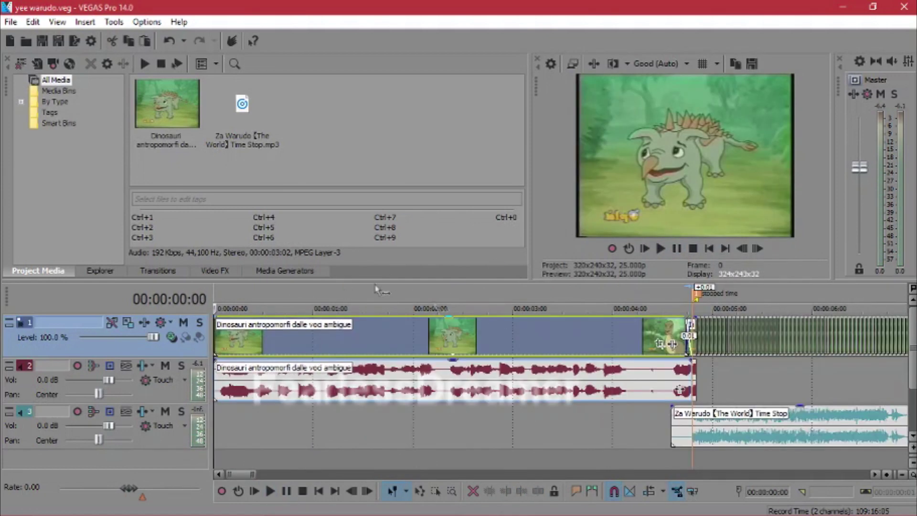
pyautogui.click(262, 271)
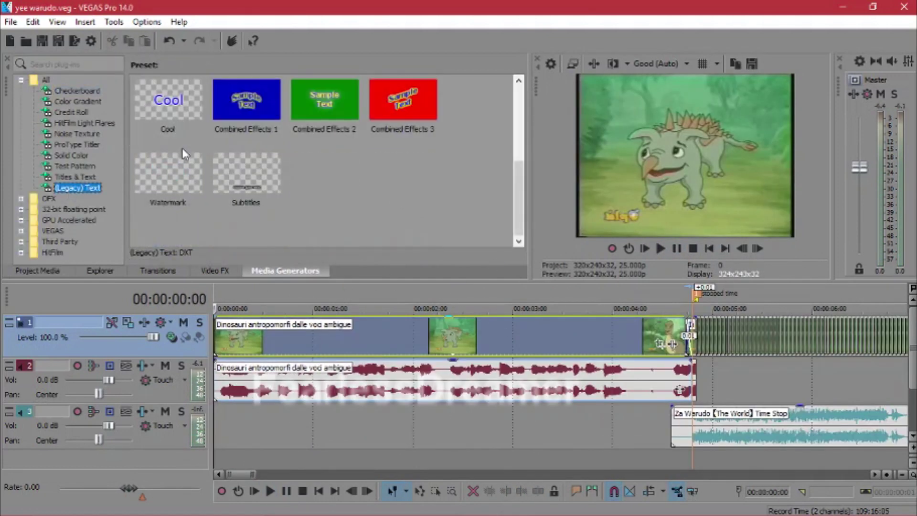
pyautogui.doubleClick(168, 173)
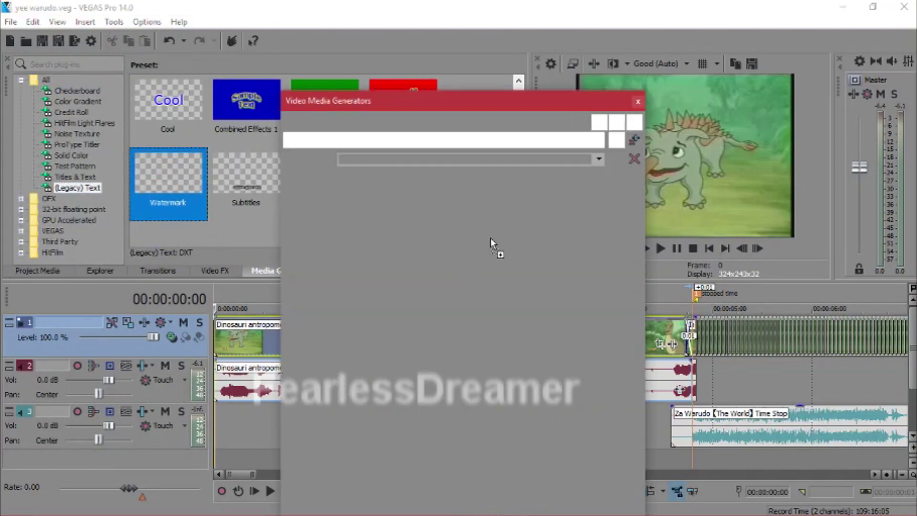
pyautogui.click(637, 105)
pyautogui.scroll(-10, 297, 342)
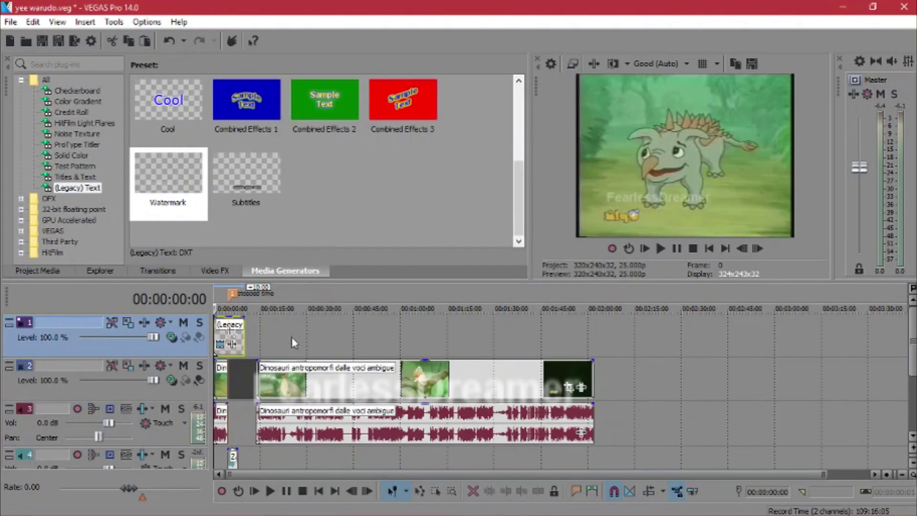
# Step: Play the remaining clip from 00:00:13:20 and place the cursor at 00:00:19:02
pyautogui.click(254, 384)
pyautogui.click(260, 385)
pyautogui.press('space')
pyautogui.scroll(10, 657, 321)
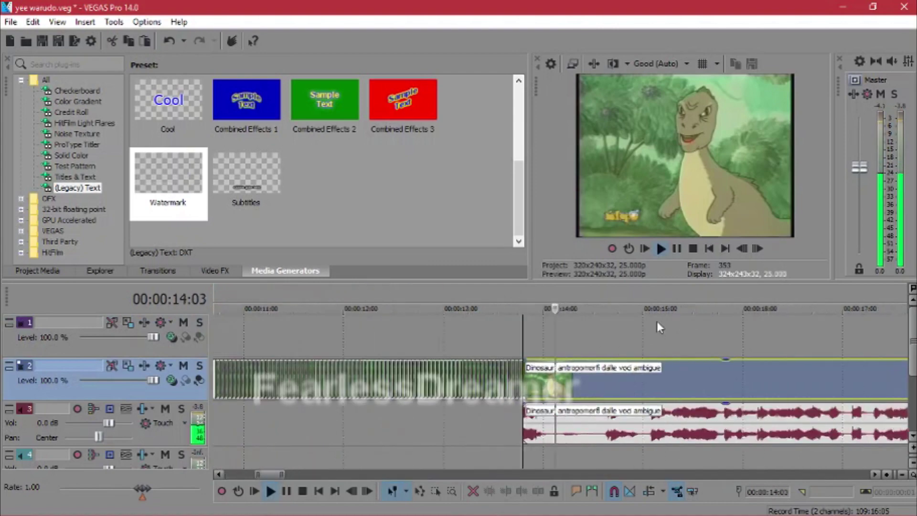
pyautogui.scroll(-1, 696, 256)
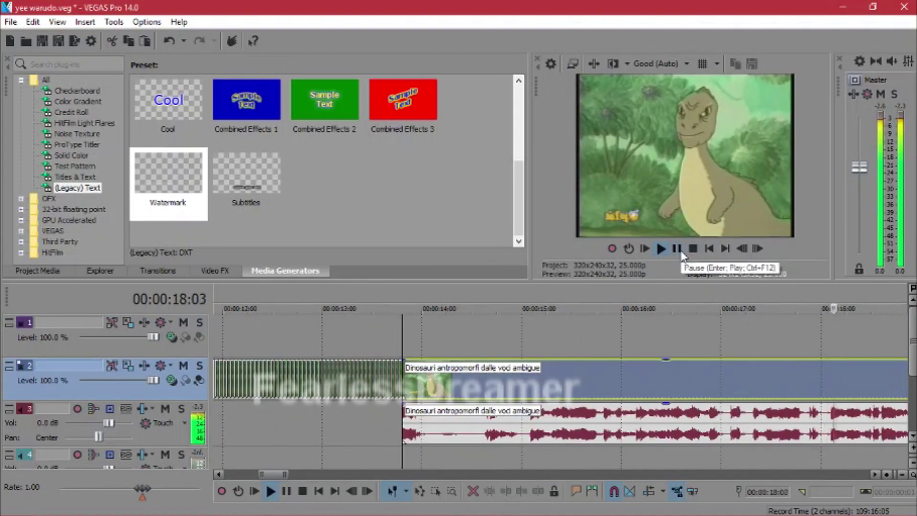
pyautogui.click(677, 251)
pyautogui.click(743, 248)
pyautogui.click(743, 248)
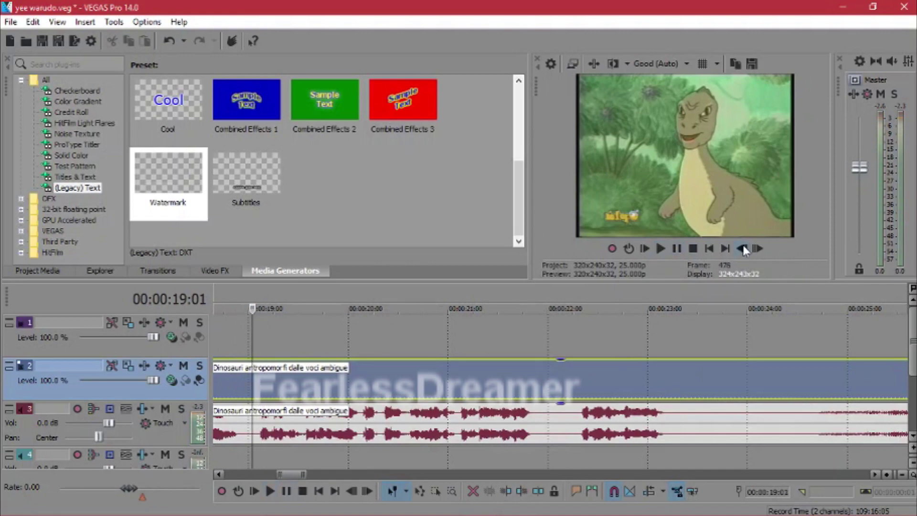
pyautogui.click(759, 250)
# Step: Trim the ends of the remaining video and audio events at 00:00:19:02
pyautogui.rightClick(584, 393)
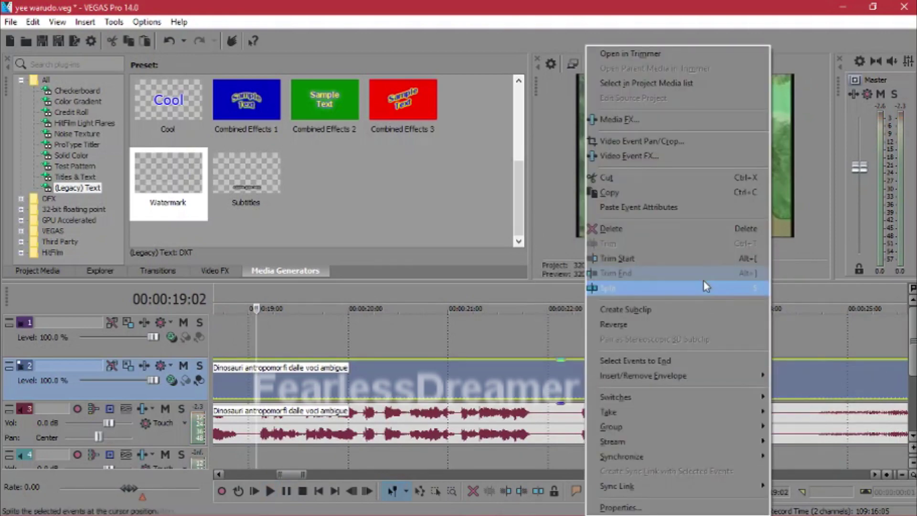
pyautogui.click(703, 274)
pyautogui.scroll(-3, 562, 354)
pyautogui.rightClick(531, 420)
pyautogui.click(621, 268)
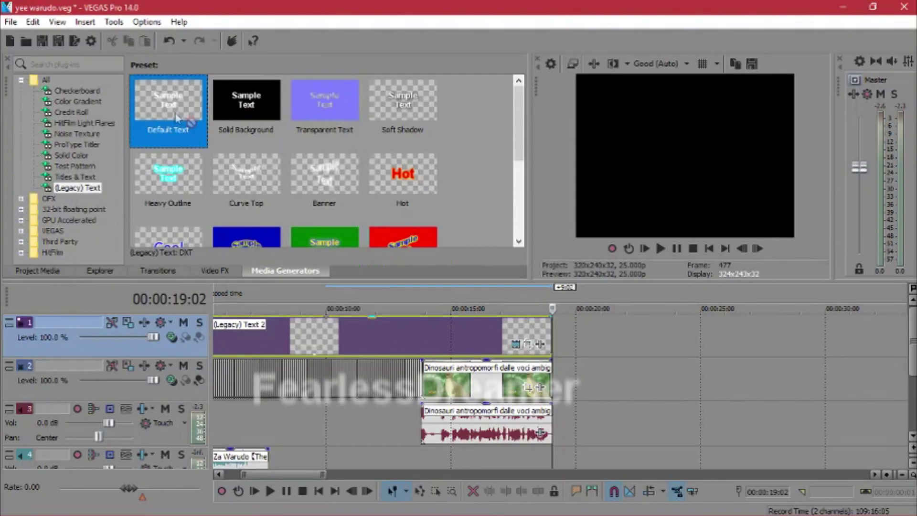
# Step: Add a (Legacy) Text event with the Default Text preset directly after the trimmed clip, reading "part 5 never"
pyautogui.moveTo(178, 117); pyautogui.dragTo(564, 395)
pyautogui.write('PART')
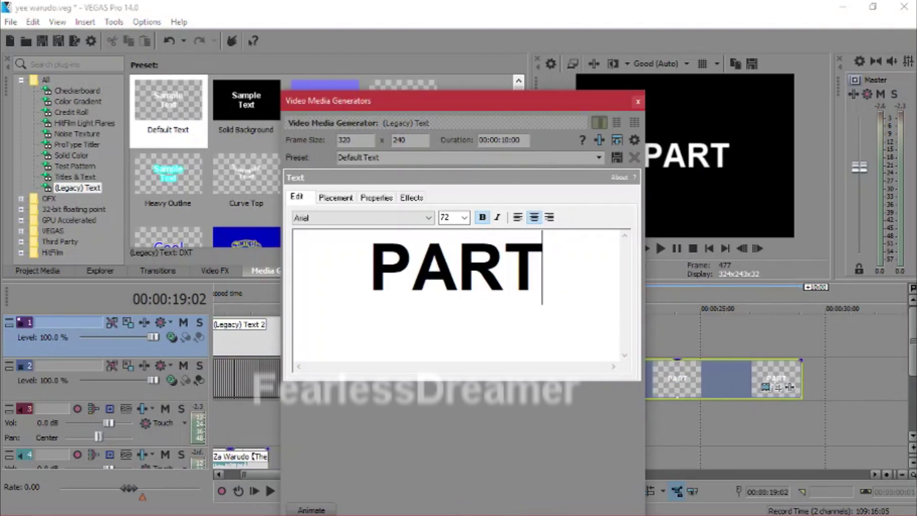
pyautogui.hotkey('ctrl', 'a')
pyautogui.write('p')
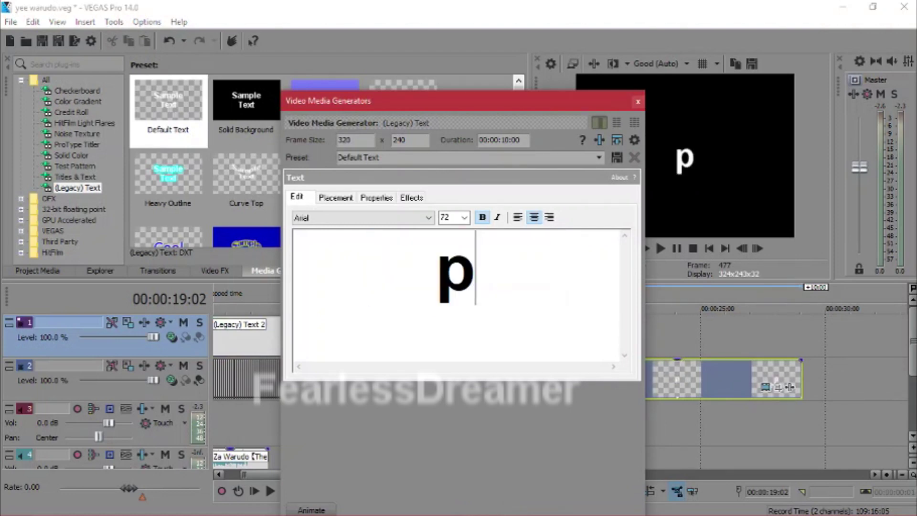
pyautogui.write('art 5 never')
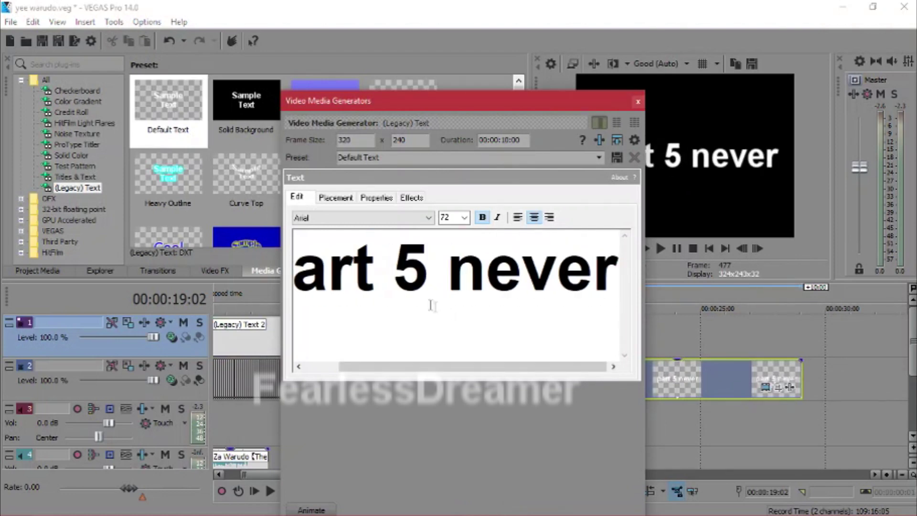
pyautogui.click(355, 202)
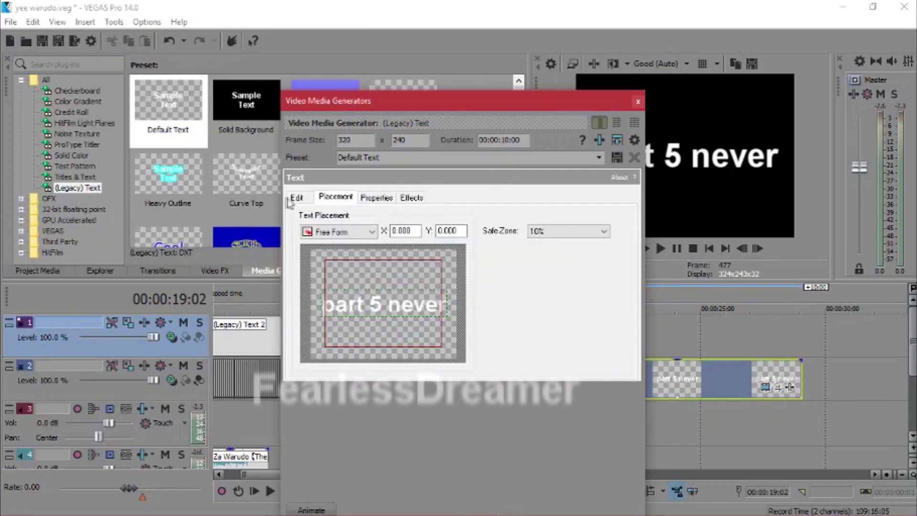
pyautogui.click(292, 199)
pyautogui.click(377, 199)
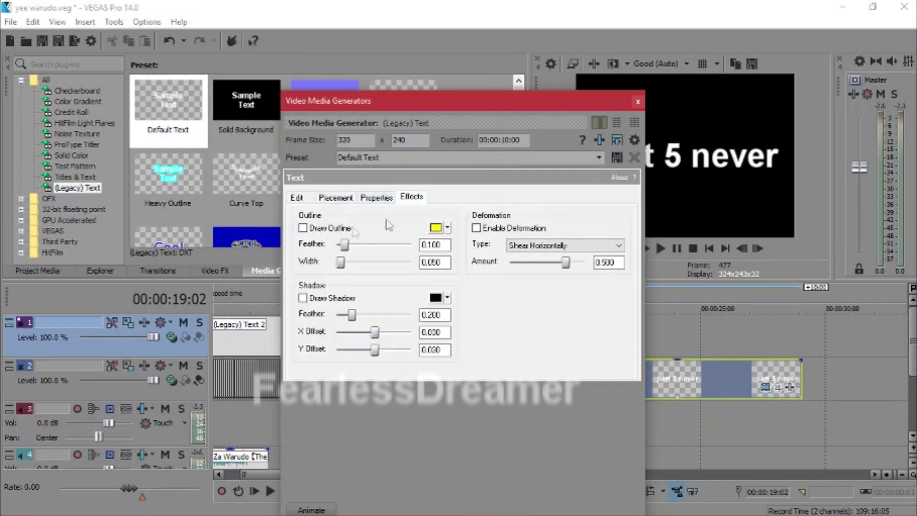
pyautogui.click(638, 101)
# Step: Trim the end of the "part 5 never" text event at 00:00:19:08
pyautogui.scroll(-3, 595, 385)
pyautogui.scroll(3, 595, 384)
pyautogui.click(660, 249)
pyautogui.click(676, 249)
pyautogui.click(757, 248)
pyautogui.rightClick(697, 361)
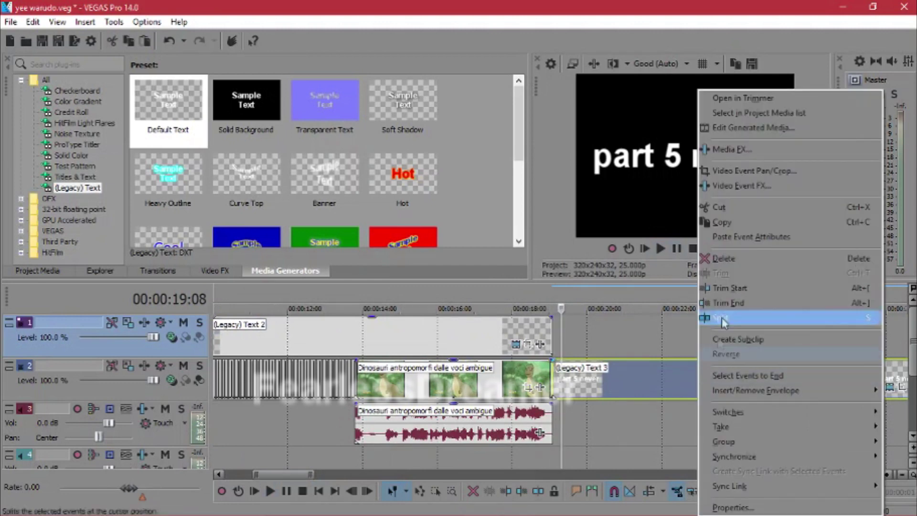
pyautogui.click(735, 303)
# Step: Return to the project start and briefly play the edit
pyautogui.click(709, 248)
pyautogui.press('space')
pyautogui.press('space')
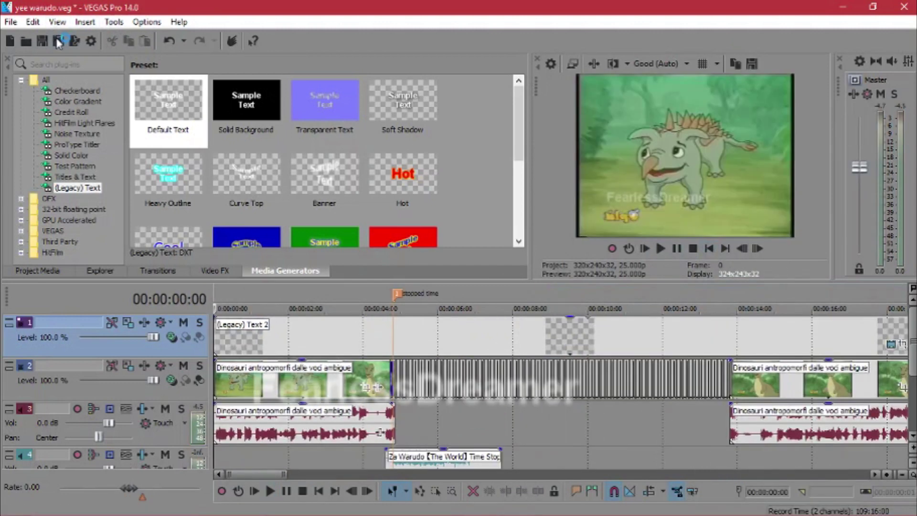